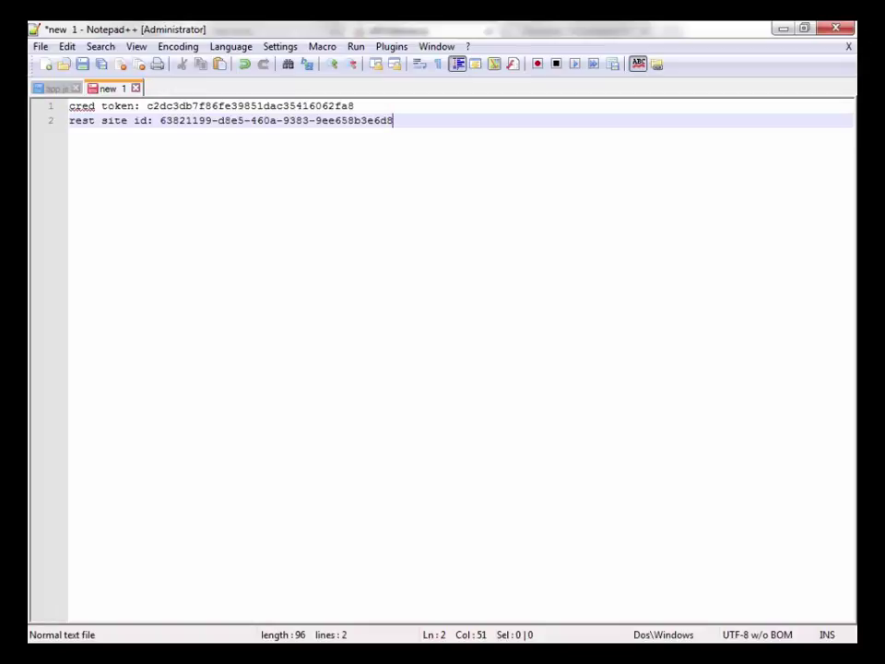
pyautogui.hotkey('alt', 'Tab')
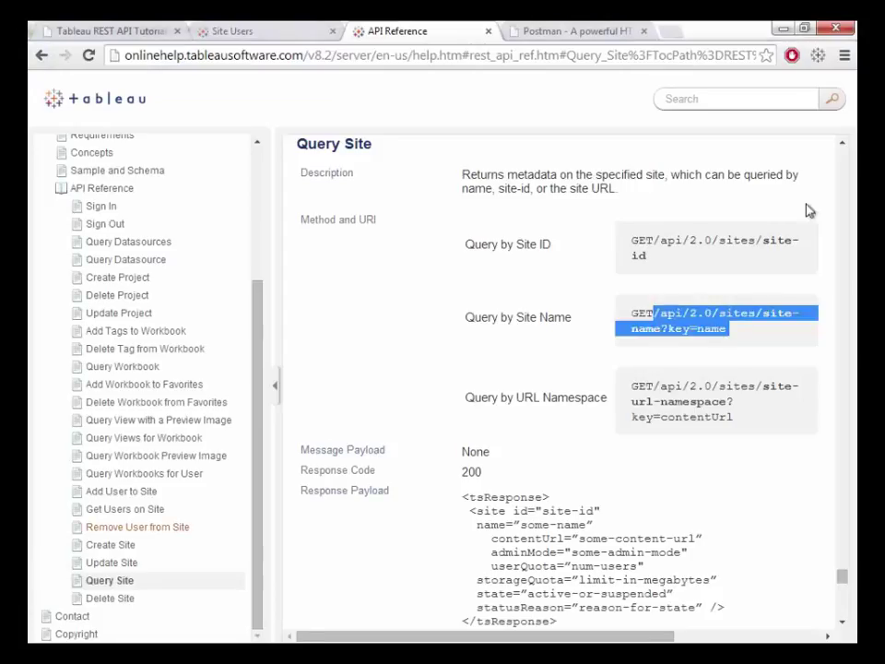
pyautogui.click(672, 37)
pyautogui.write('https://github.com/TableauExamples')
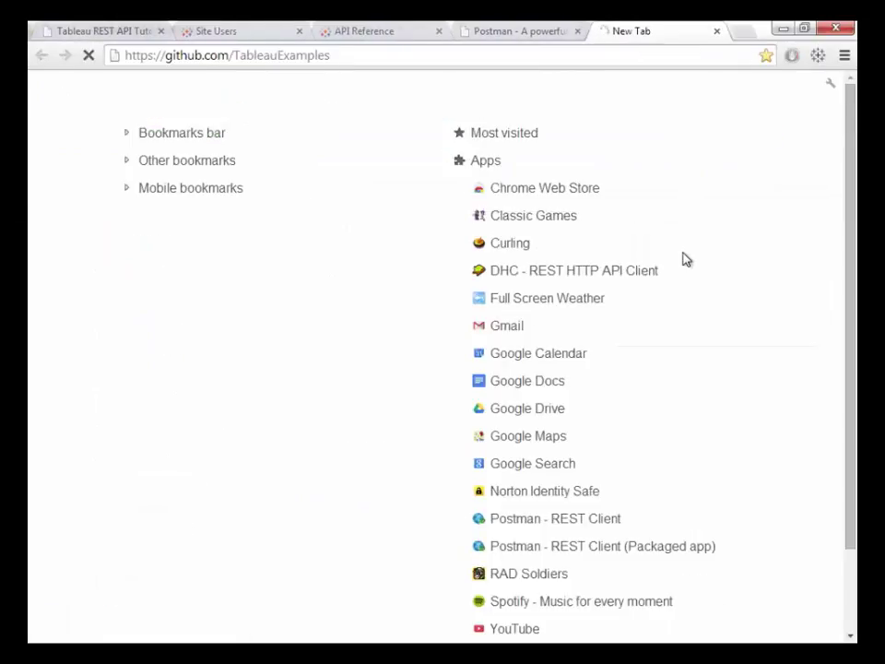
pyautogui.press('Return')
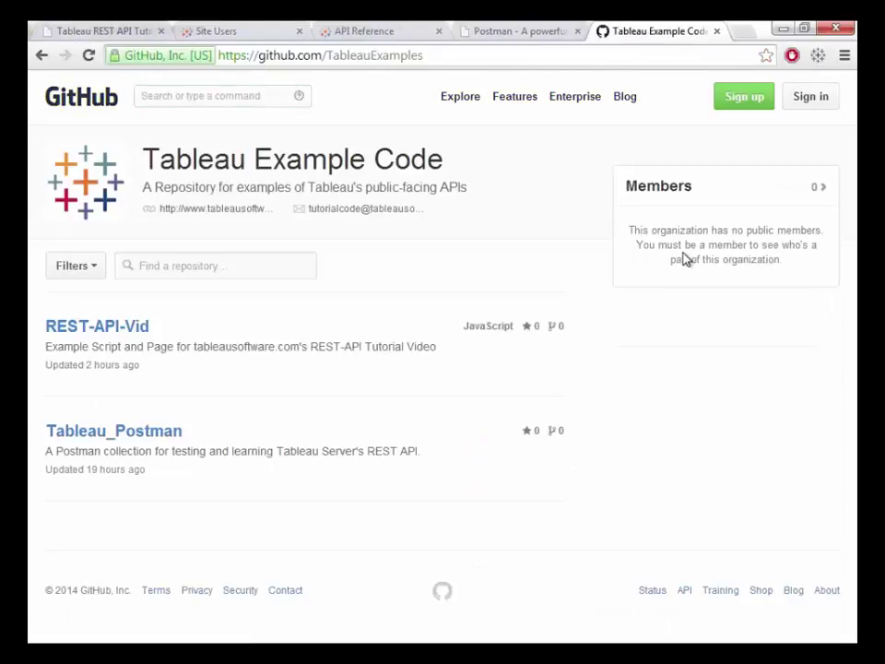
# Open the Tableau_Postman repository and download it as a ZIP, saving it as Tableau_Postman-master in My Documents
pyautogui.click(82, 433)
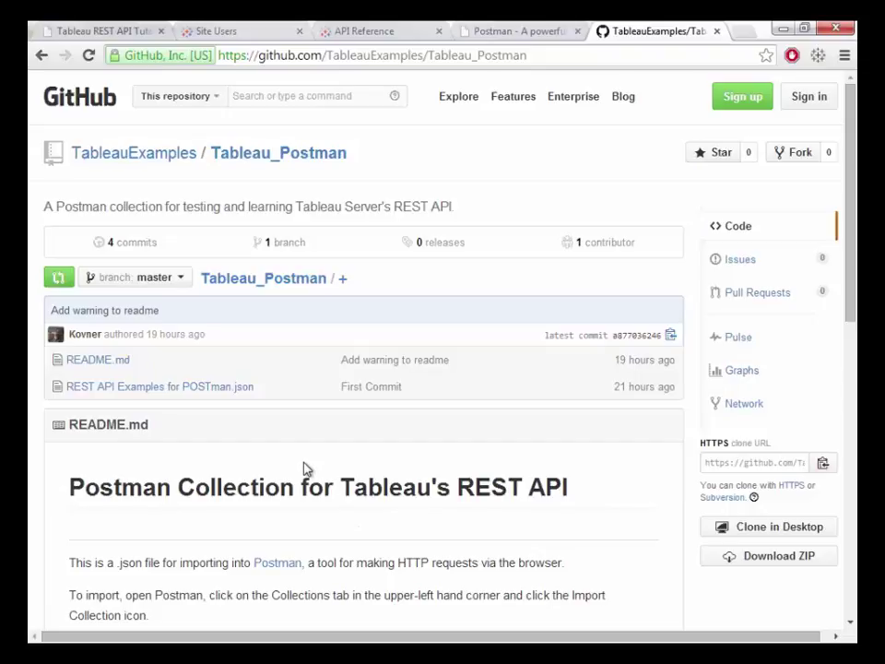
pyautogui.click(793, 558)
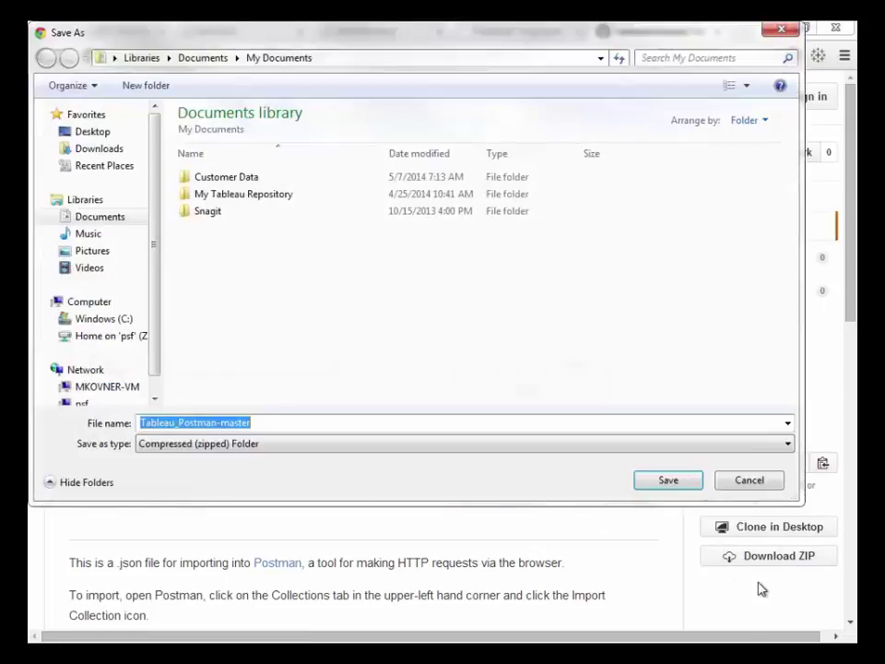
pyautogui.click(677, 481)
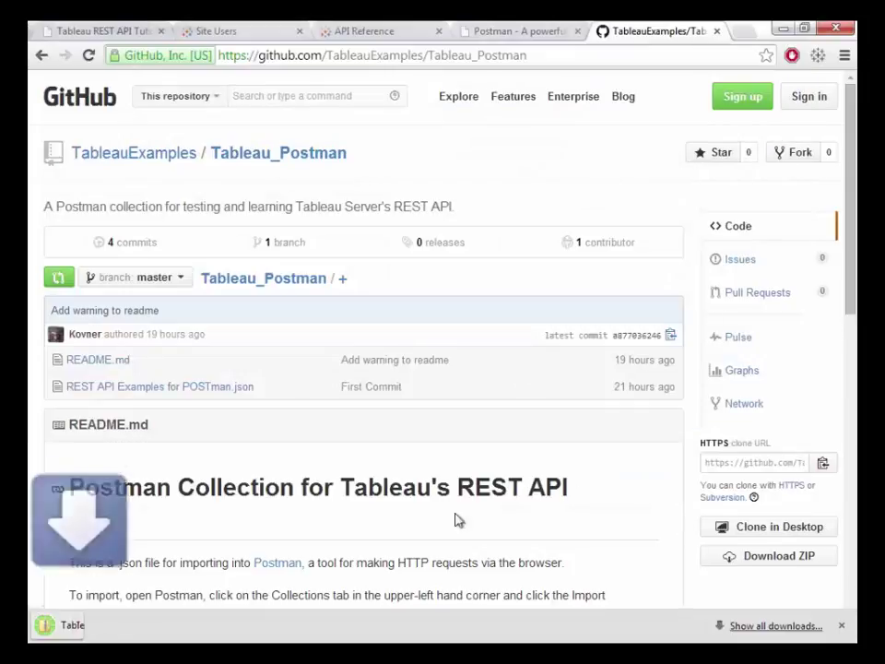
# Extract the Tableau_Postman-master archive in My Documents and select the REST API Examples for POSTman JSON file in its inner folder
pyautogui.click(159, 623)
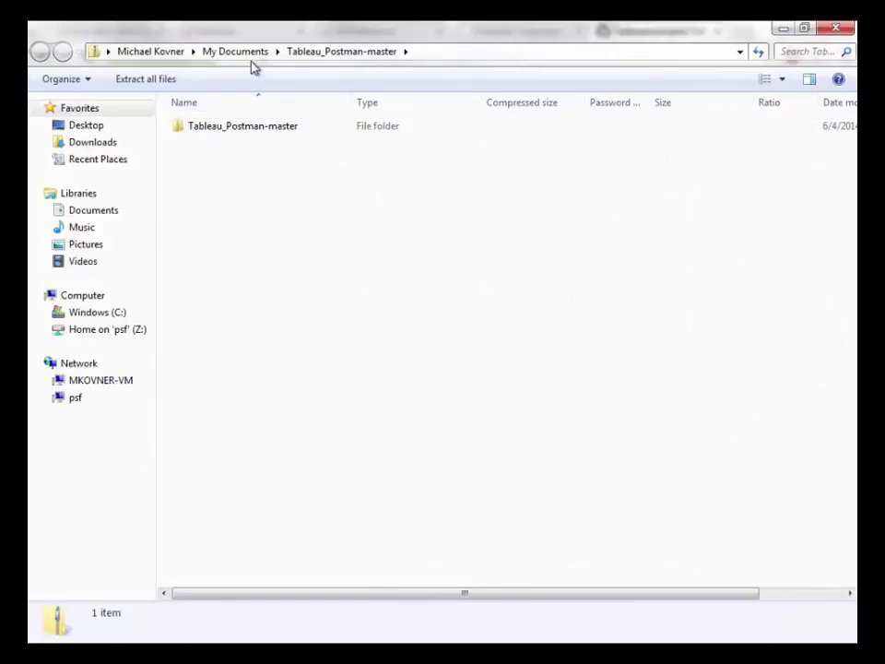
pyautogui.click(247, 53)
pyautogui.rightClick(244, 179)
pyautogui.click(290, 233)
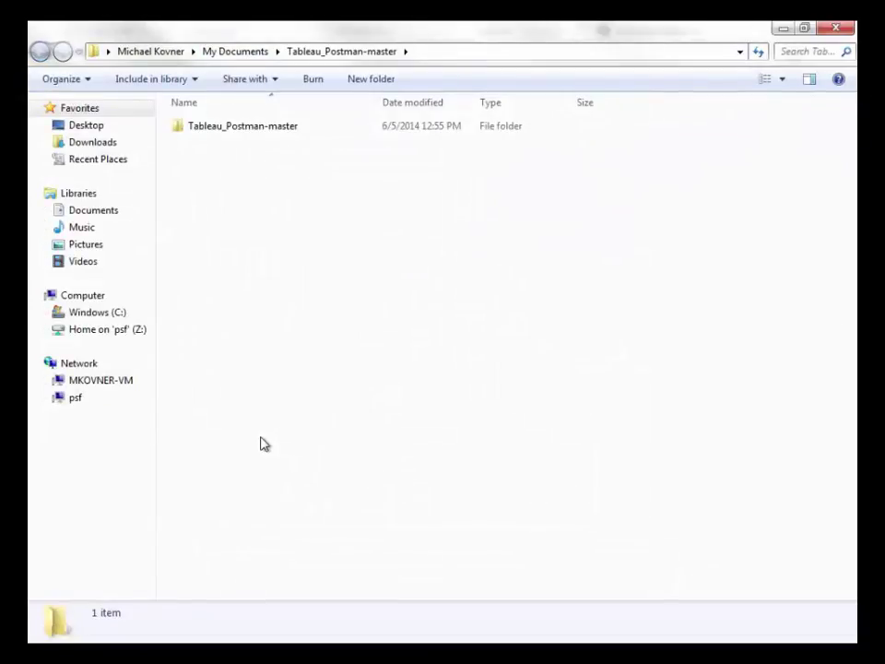
pyautogui.doubleClick(282, 126)
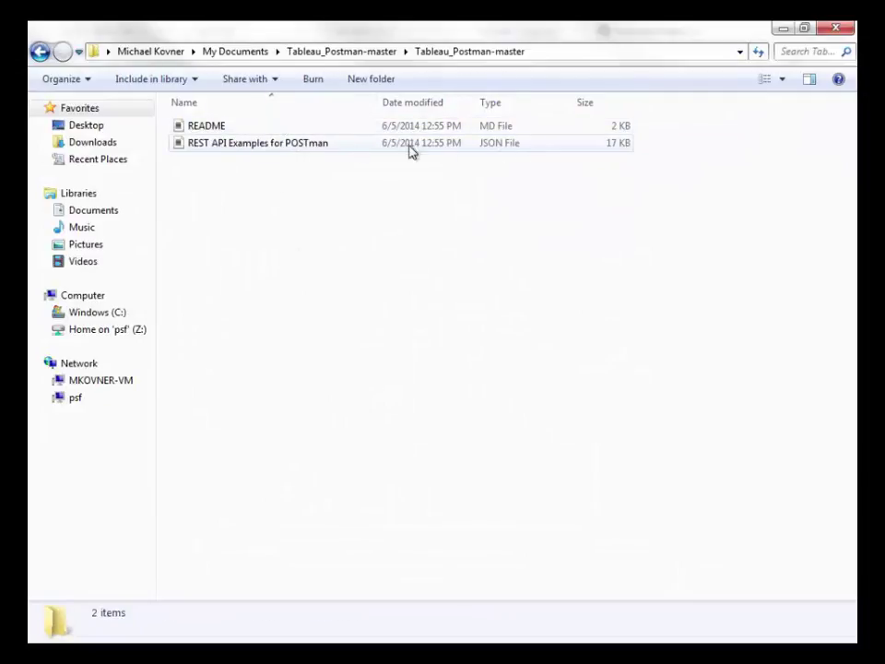
pyautogui.click(506, 146)
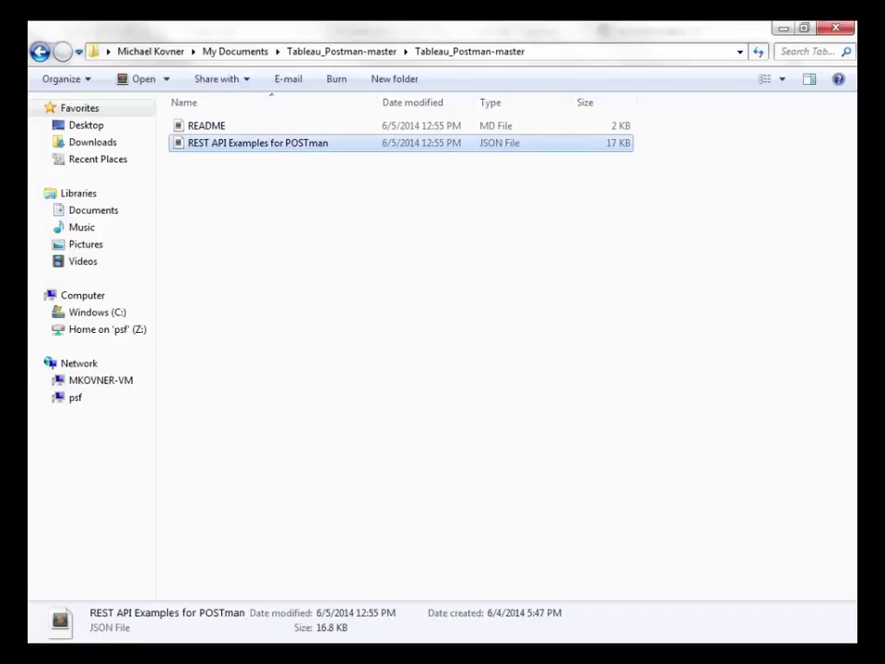
# Switch to Postman, import the REST API Examples for POSTman file as a collection from disk, and expand the REST API Examples collection
pyautogui.hotkey('alt', 'Tab')
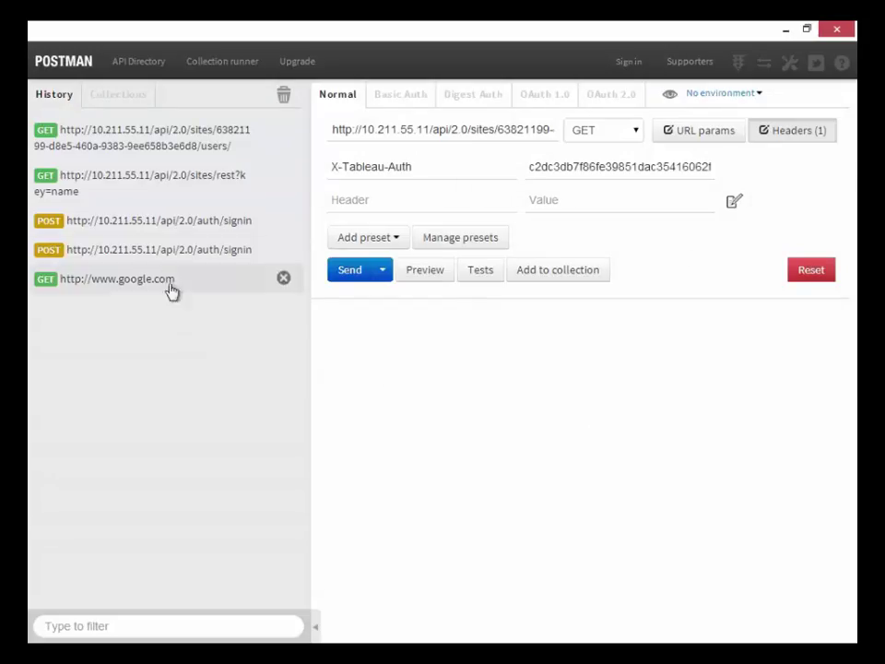
pyautogui.click(126, 97)
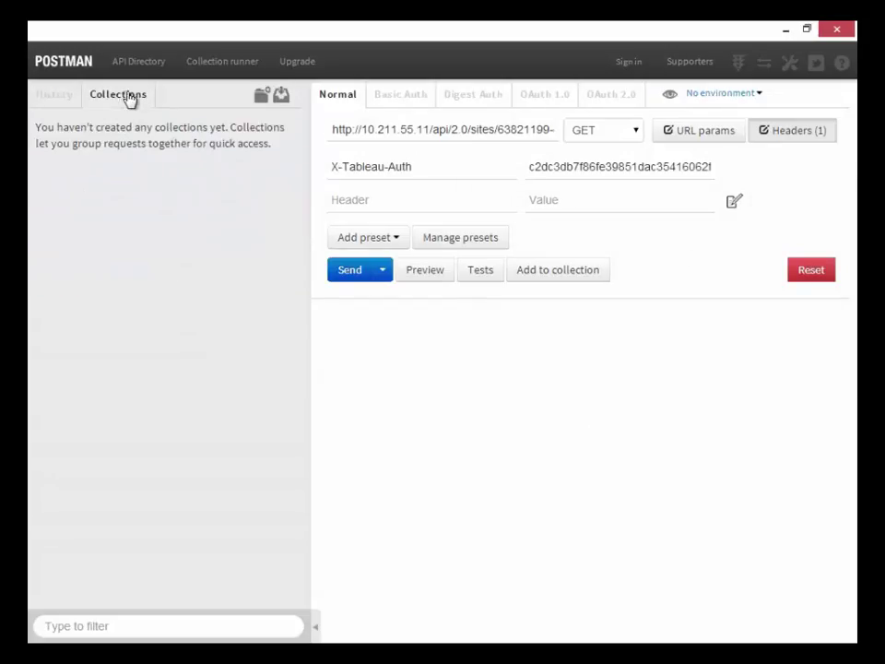
pyautogui.click(282, 97)
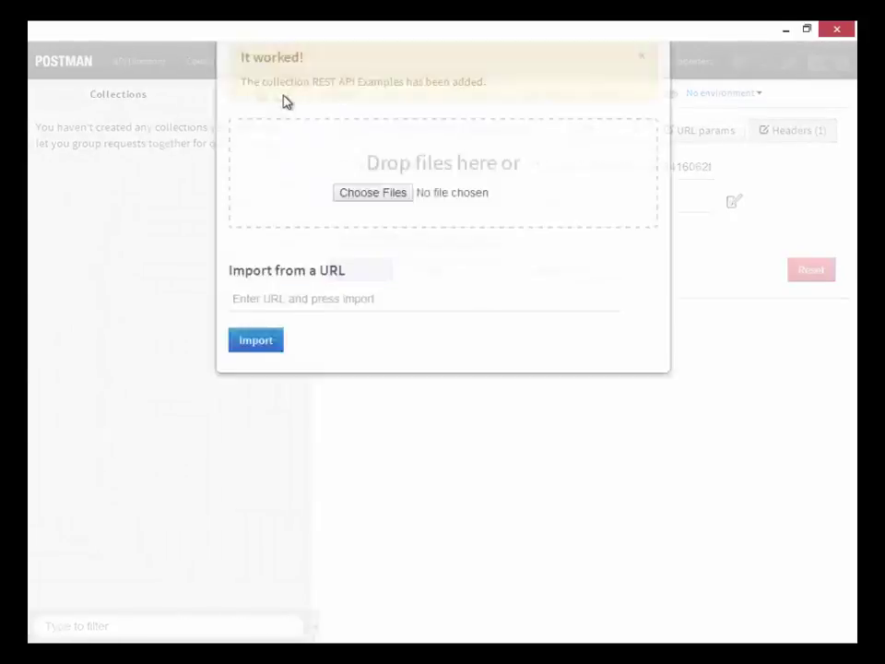
pyautogui.click(362, 374)
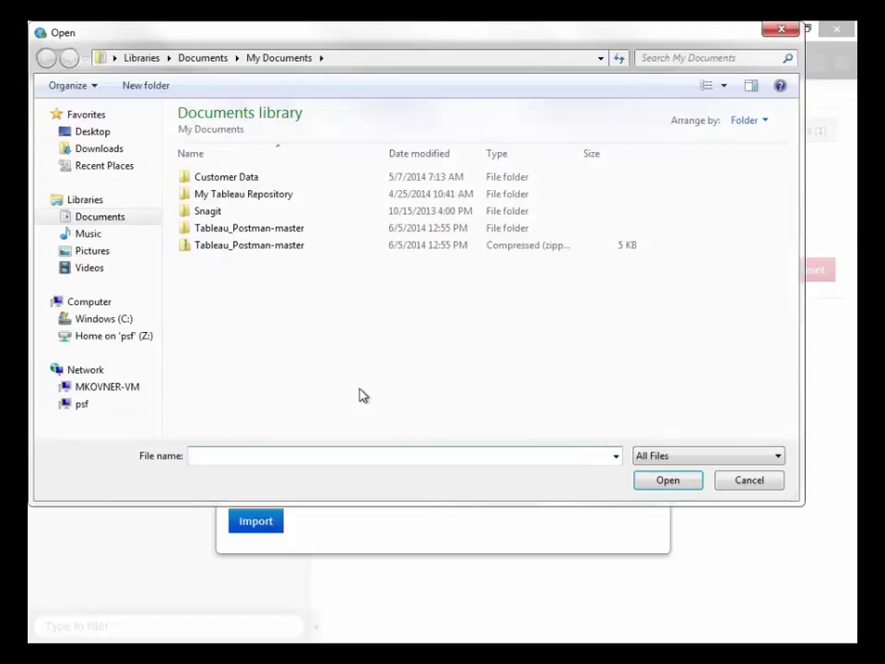
pyautogui.click(246, 230)
pyautogui.doubleClick(246, 229)
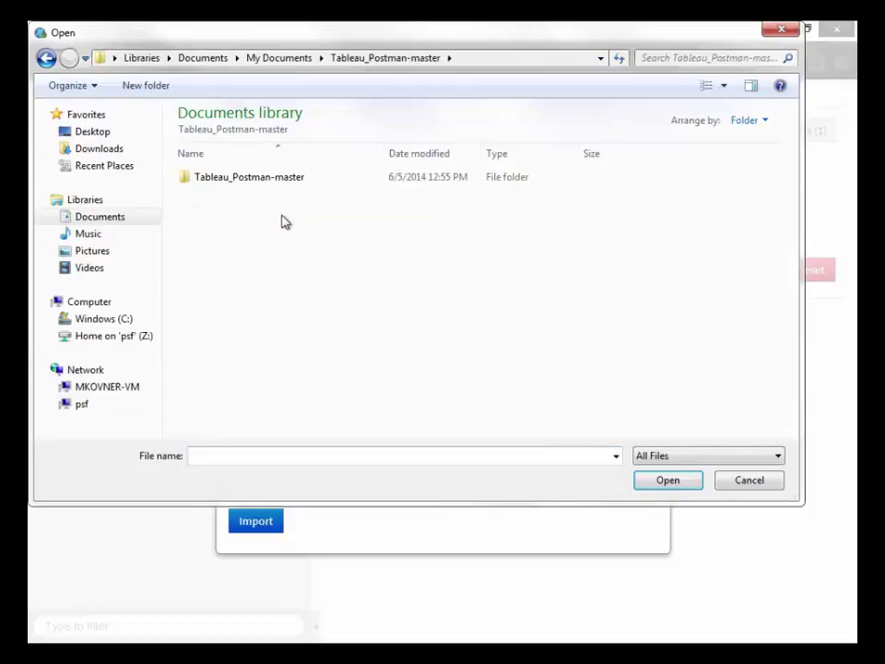
pyautogui.doubleClick(297, 180)
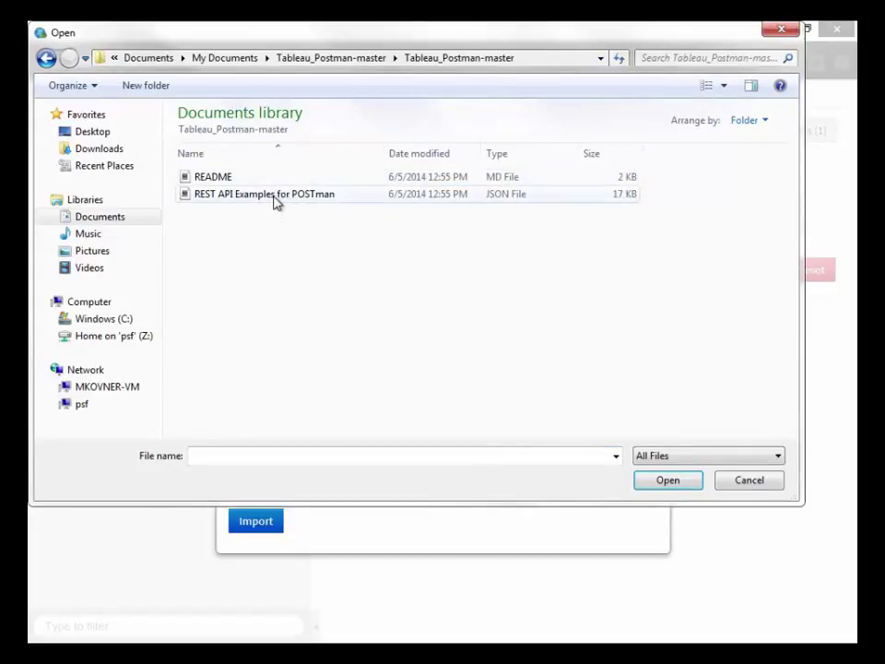
pyautogui.doubleClick(275, 194)
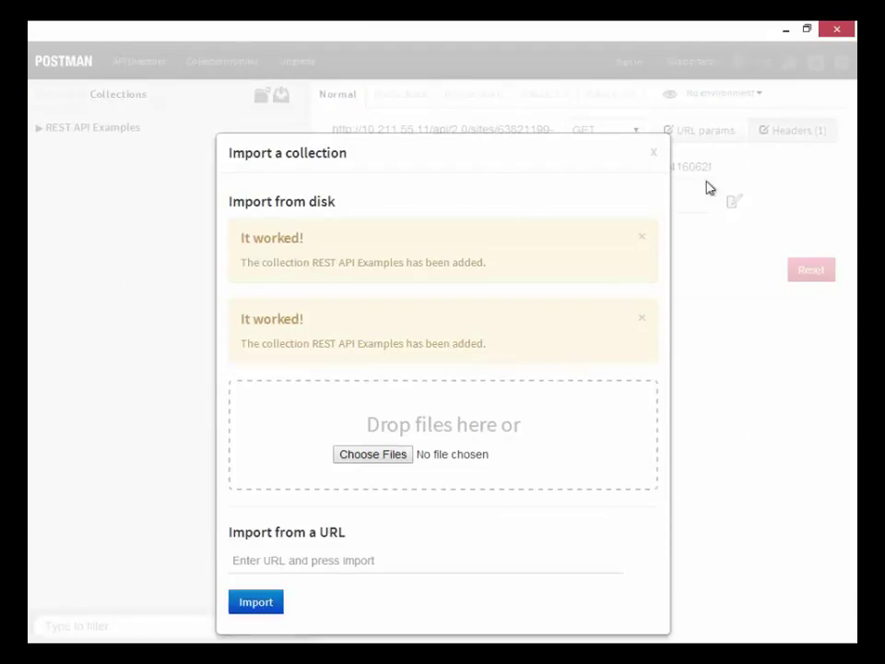
pyautogui.click(655, 154)
pyautogui.click(40, 129)
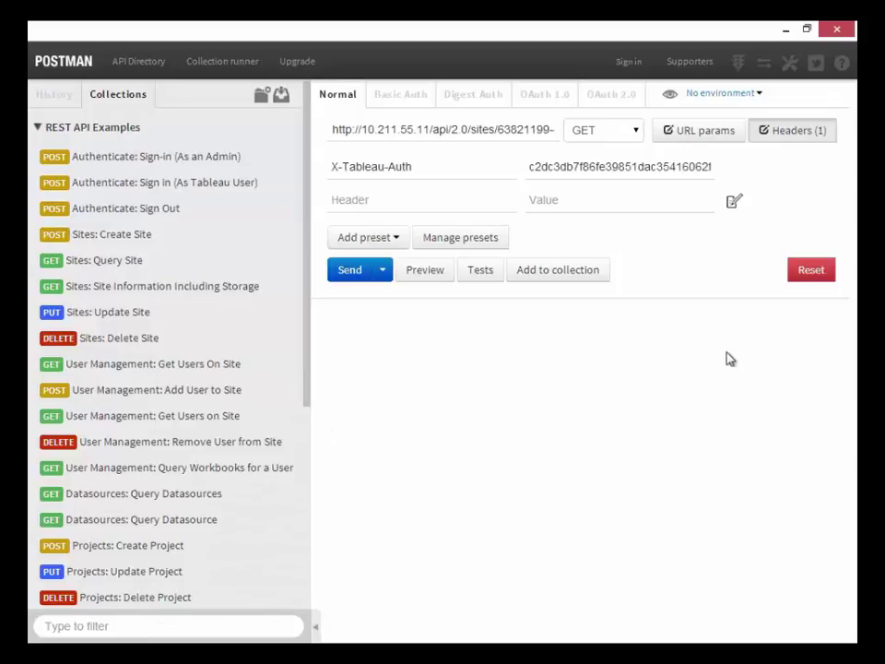
pyautogui.click(788, 65)
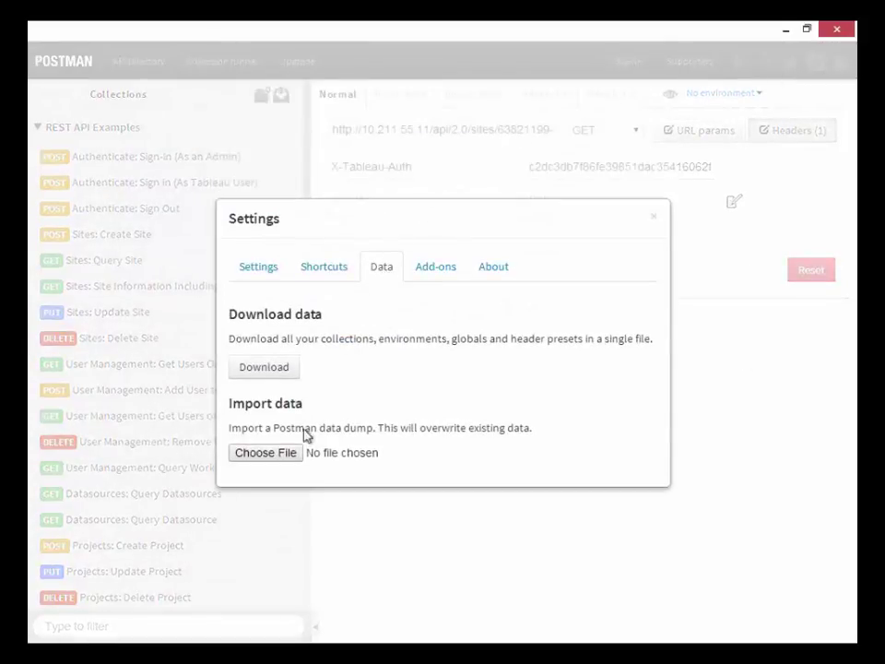
pyautogui.click(266, 461)
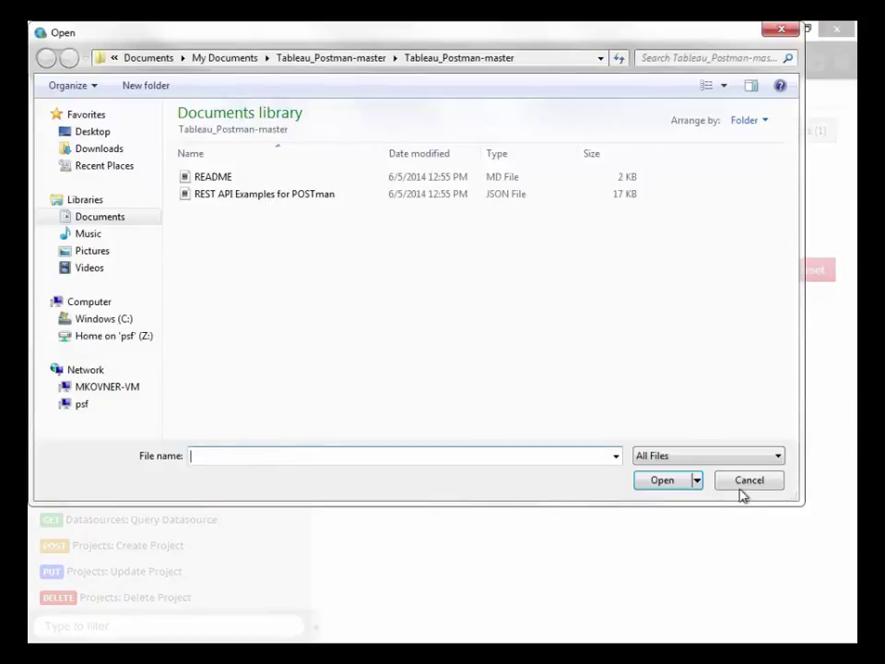
pyautogui.click(746, 480)
pyautogui.click(654, 218)
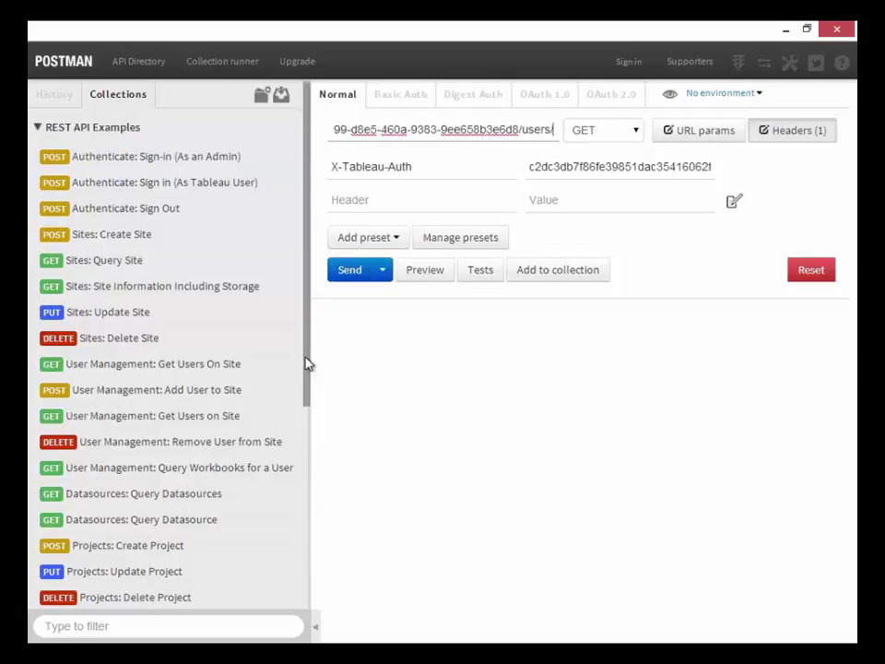
# Open the first User Management: Get Users On Site request and change its URL's server address to 10.211.55.11
pyautogui.click(196, 369)
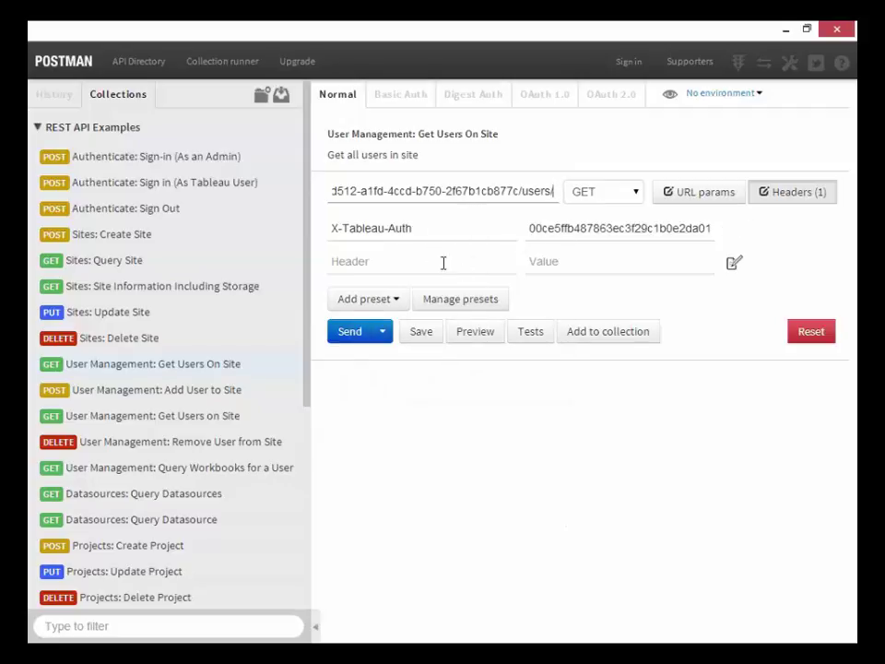
pyautogui.moveTo(429, 191); pyautogui.dragTo(300, 196)
pyautogui.click(416, 192)
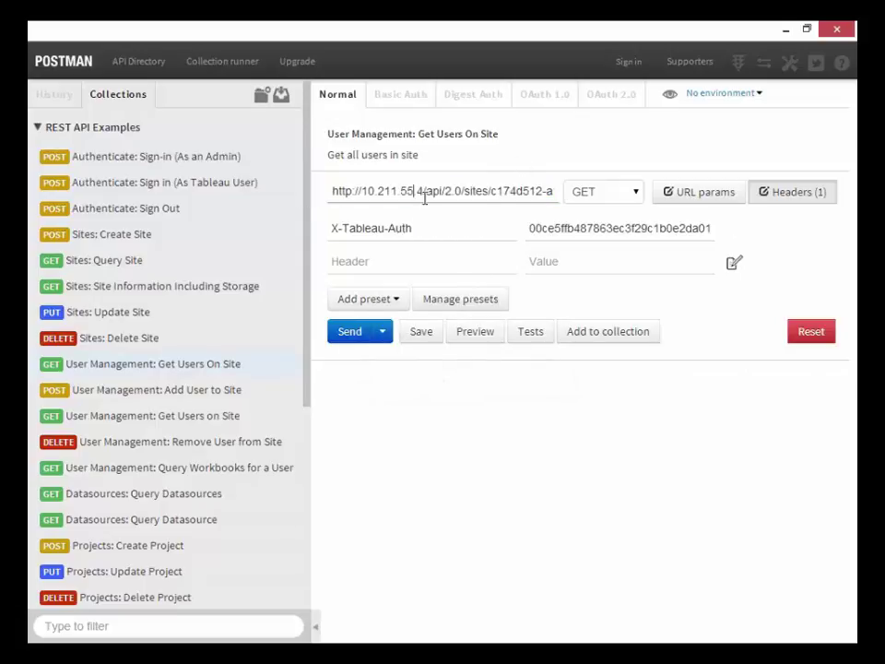
pyautogui.press('BackSpace')
pyautogui.write('11')
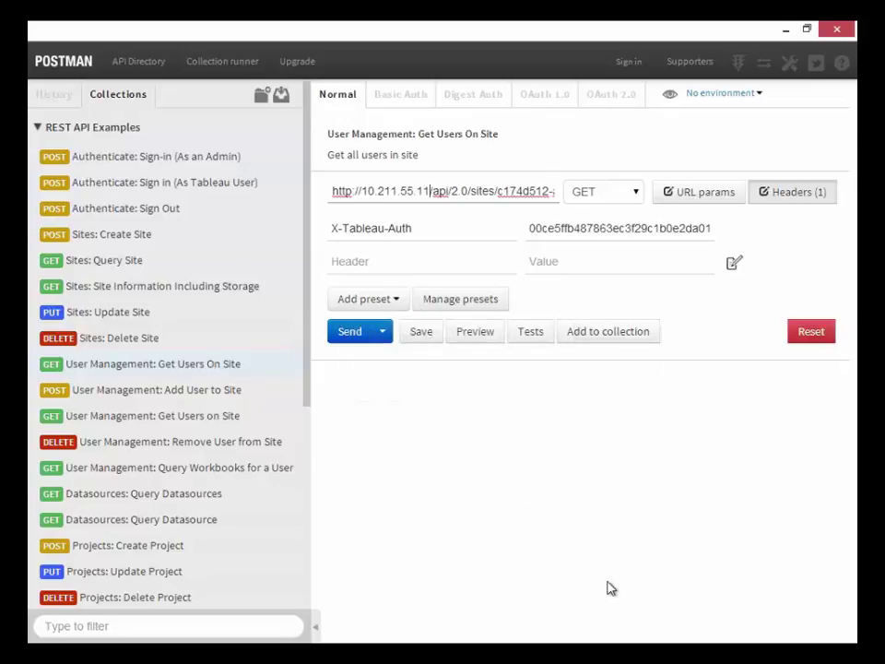
# Replace the site ID in the request URL with the rest site id copied from the Notepad++ notes
pyautogui.moveTo(496, 190); pyautogui.dragTo(353, 191)
pyautogui.click(503, 191)
pyautogui.click(479, 193)
pyautogui.press('BackSpace')
pyautogui.press('BackSpace')
pyautogui.press('BackSpace')
pyautogui.press('BackSpace')
pyautogui.press('BackSpace')
pyautogui.press('BackSpace')
pyautogui.press('BackSpace')
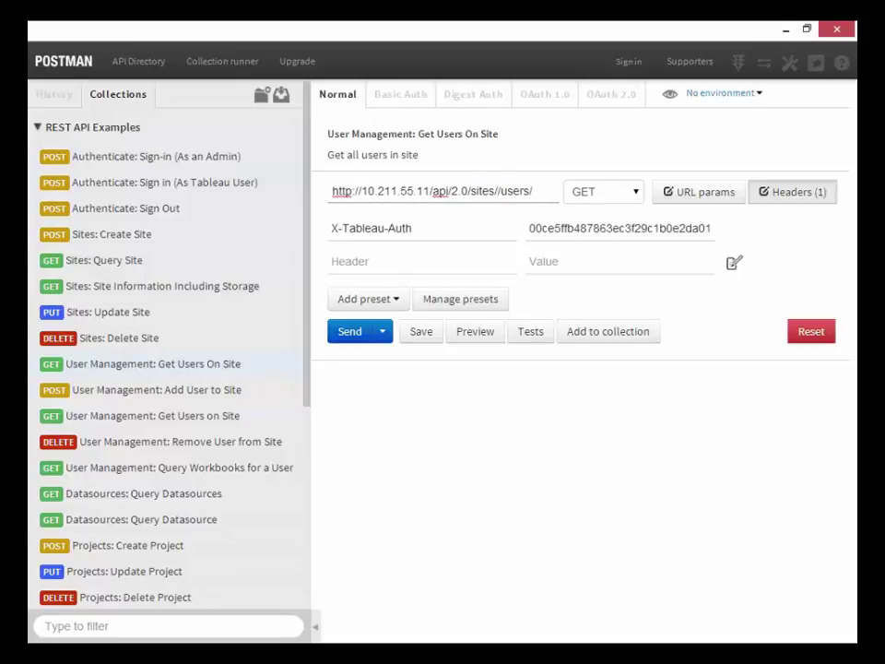
pyautogui.hotkey('alt', 'Tab')
pyautogui.moveTo(398, 120); pyautogui.dragTo(160, 122)
pyautogui.hotkey('alt', 'Tab')
pyautogui.write('63821199-d6e5-460a-9383-9ee6f8b3e6d8')
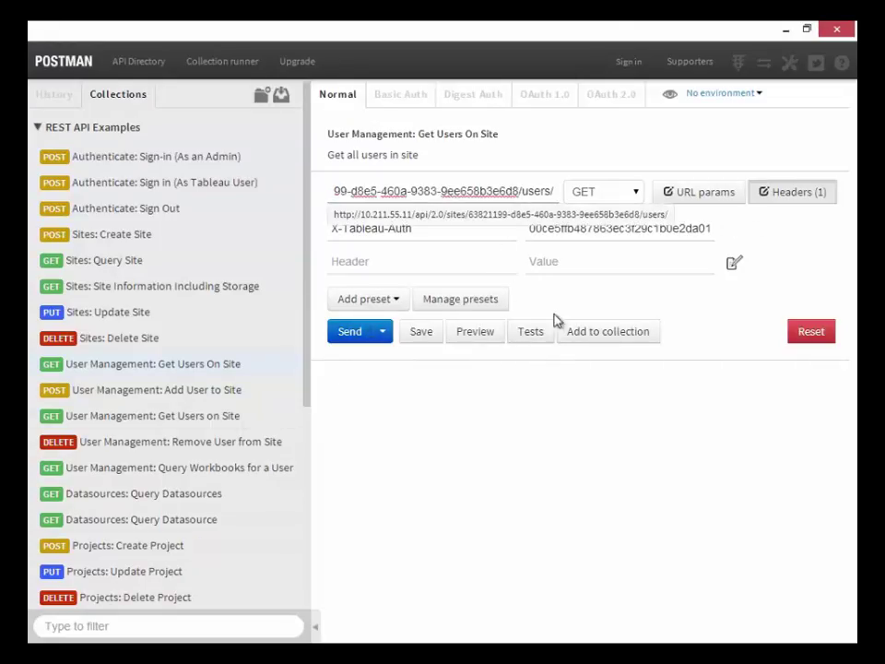
# Replace the X-Tableau-Auth header value with the credentials token copied from the Notepad++ notes and save the request
pyautogui.click(581, 235)
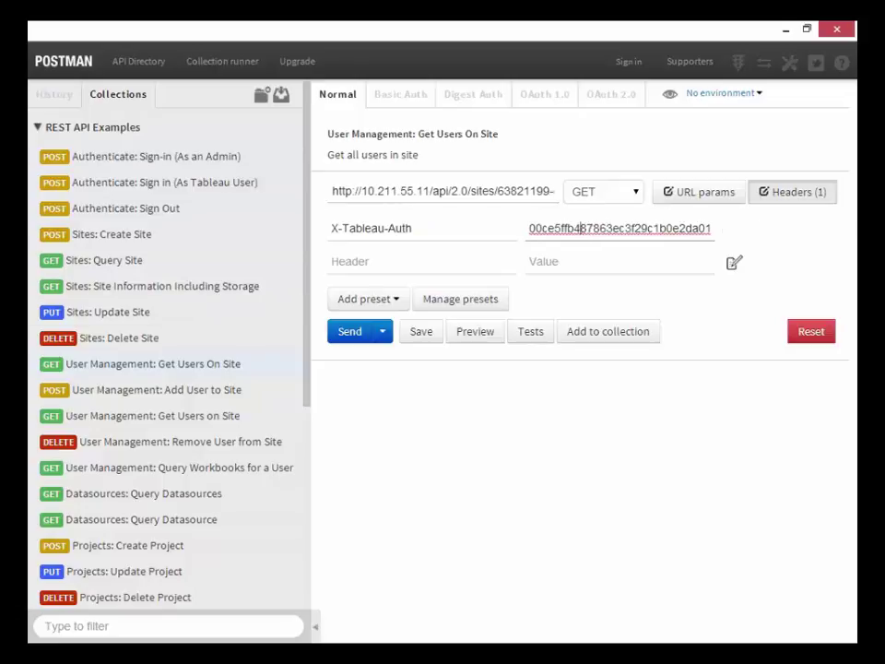
pyautogui.hotkey('alt', 'Tab')
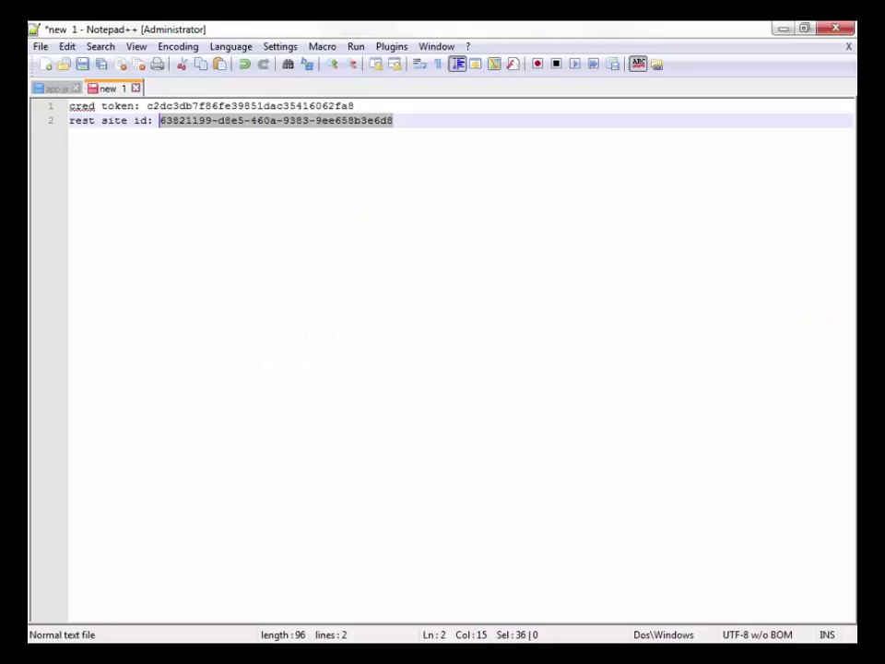
pyautogui.doubleClick(213, 106)
pyautogui.hotkey('ctrl', 'c')
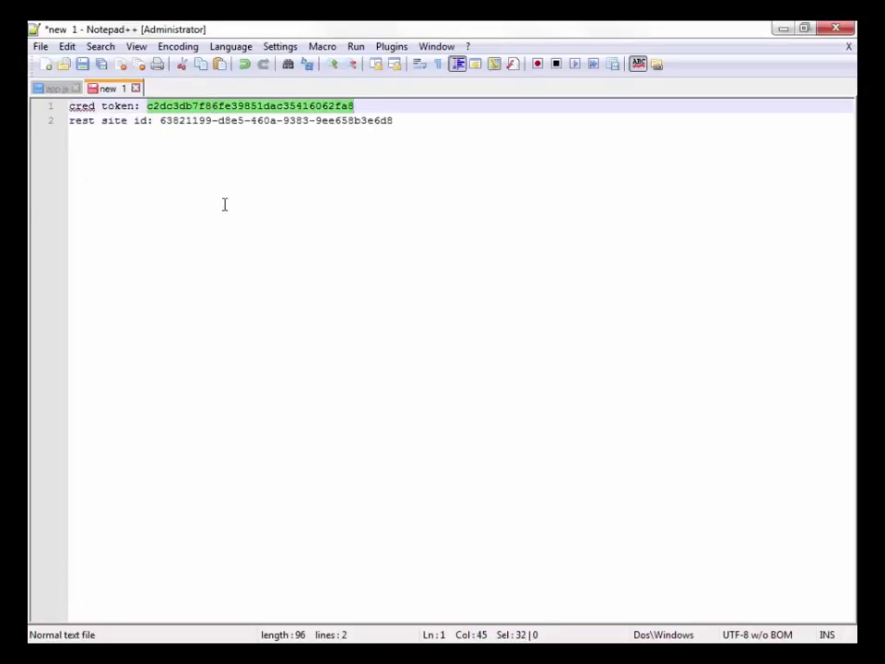
pyautogui.hotkey('alt', 'Tab')
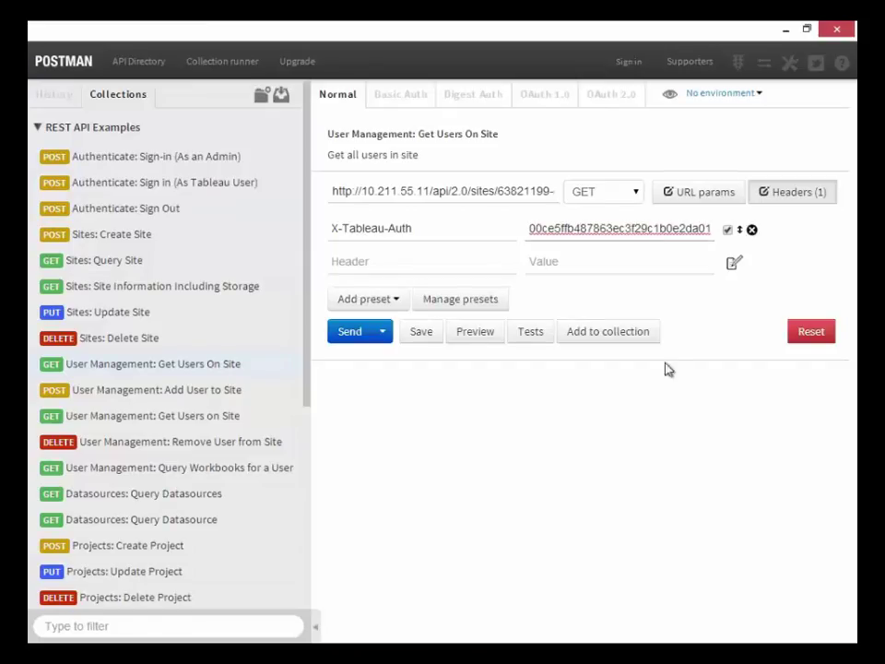
pyautogui.hotkey('ctrl', 'a')
pyautogui.hotkey('ctrl', 'v')
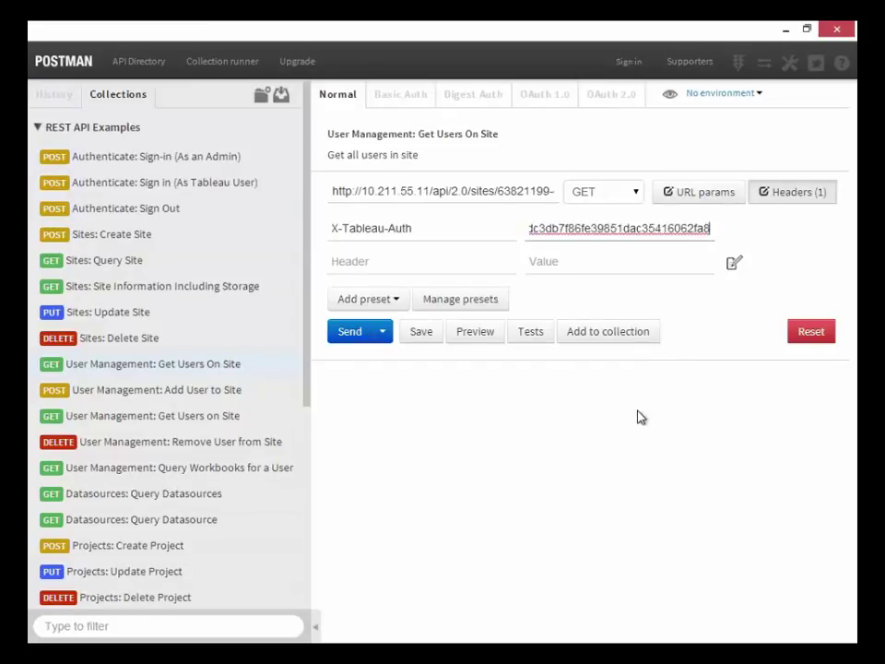
pyautogui.click(420, 332)
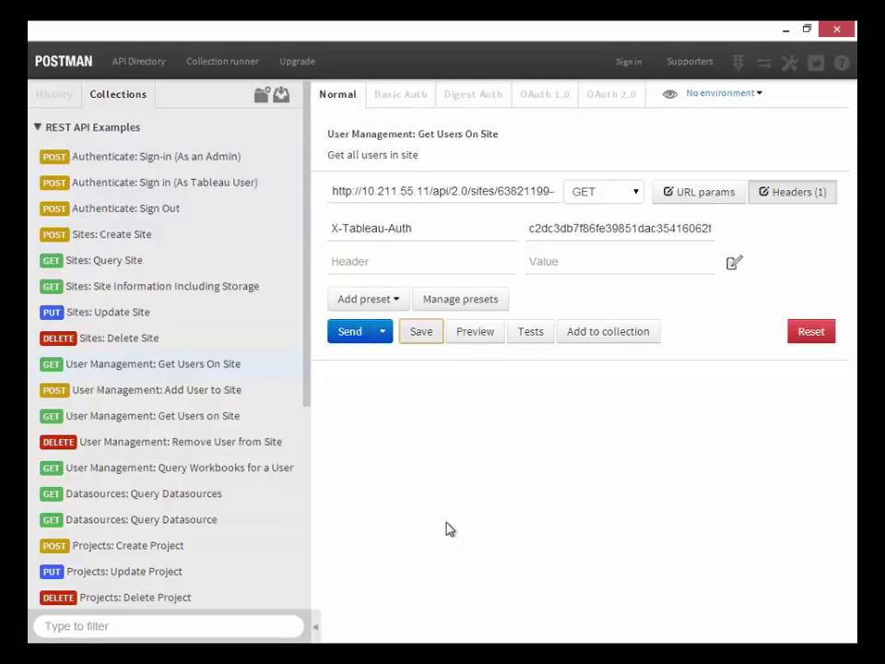
# Send the Get Users On Site request and examine the user IDs, names and roles in the XML response
pyautogui.click(358, 334)
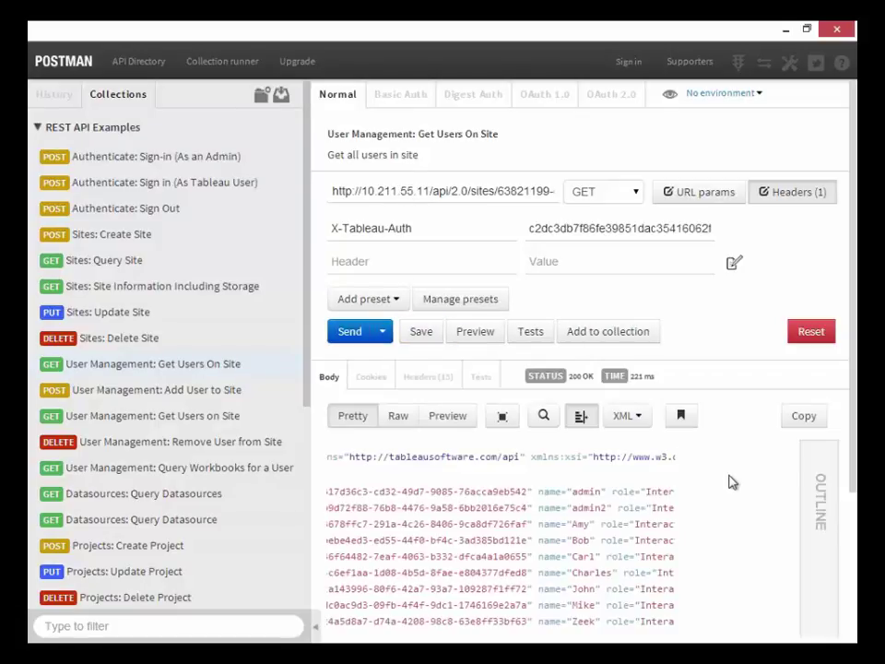
pyautogui.scroll(-3, 652, 534)
pyautogui.scroll(2, 641, 544)
pyautogui.scroll(-2, 627, 553)
pyautogui.moveTo(444, 600); pyautogui.dragTo(401, 606)
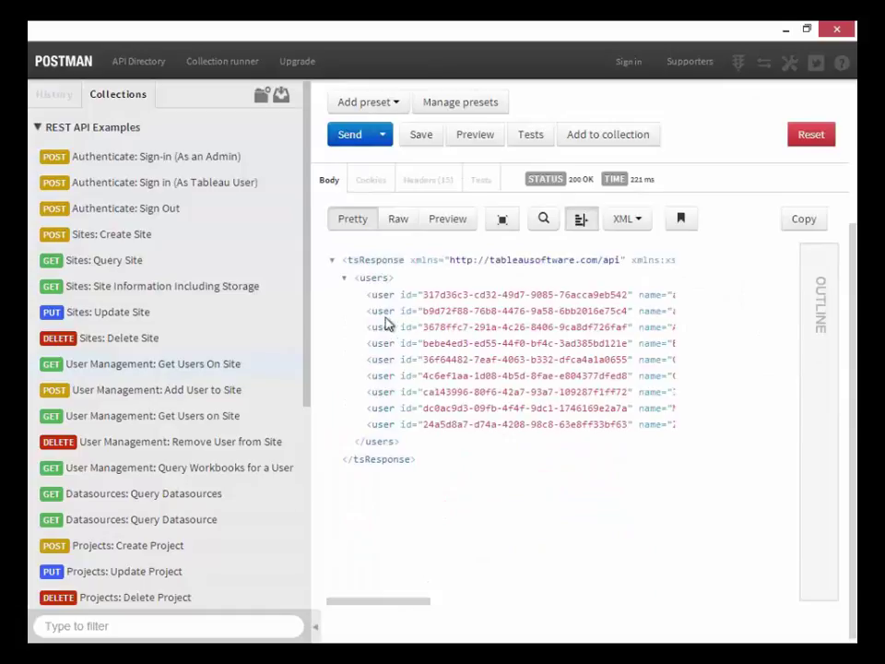
pyautogui.moveTo(401, 605); pyautogui.dragTo(455, 605)
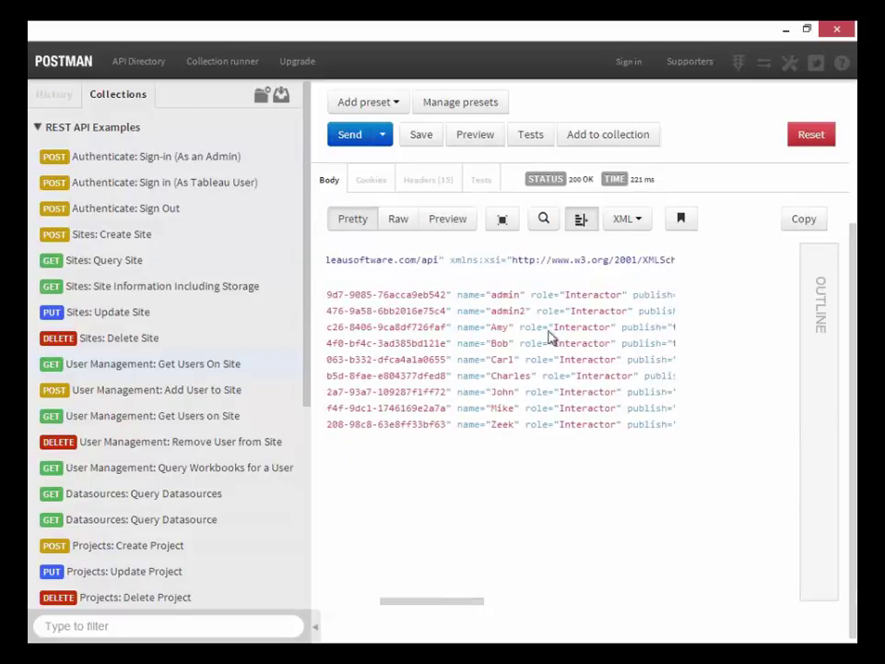
# Open the User Management: Add User to Site request and replace its X-Tableau-Auth header value with the credentials token from the Notepad++ notes
pyautogui.moveTo(450, 599); pyautogui.dragTo(405, 612)
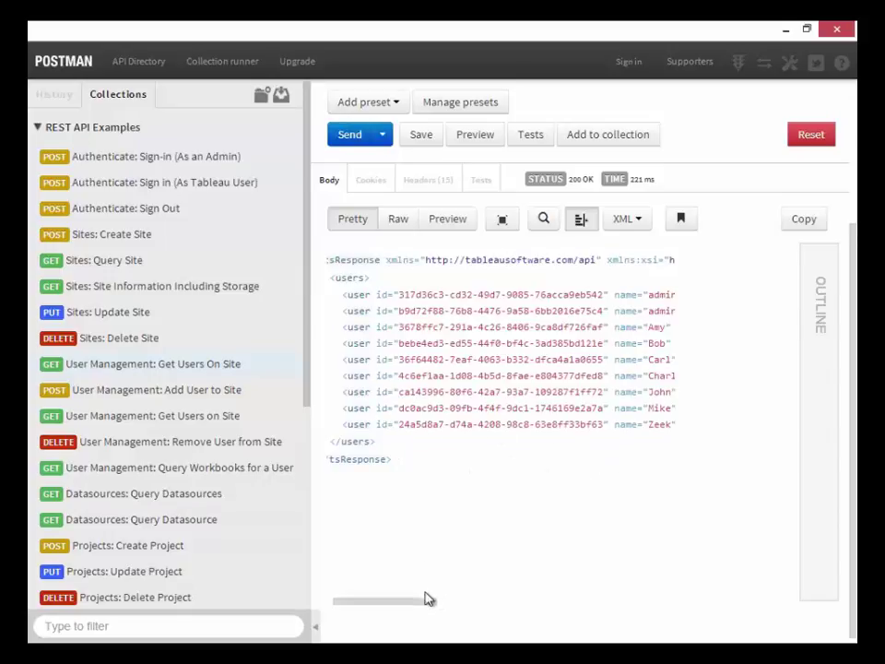
pyautogui.moveTo(428, 604); pyautogui.dragTo(402, 588)
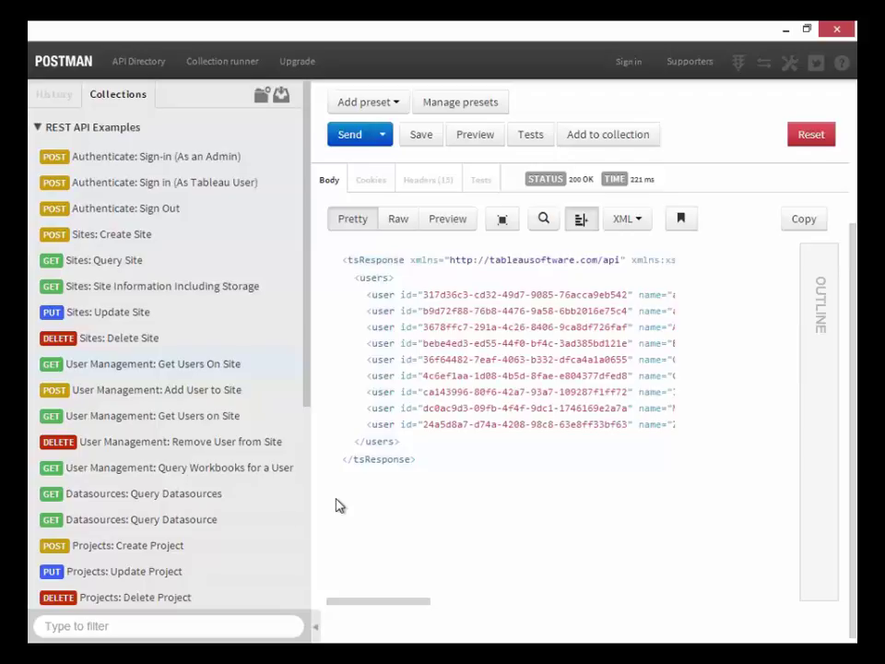
pyautogui.click(183, 391)
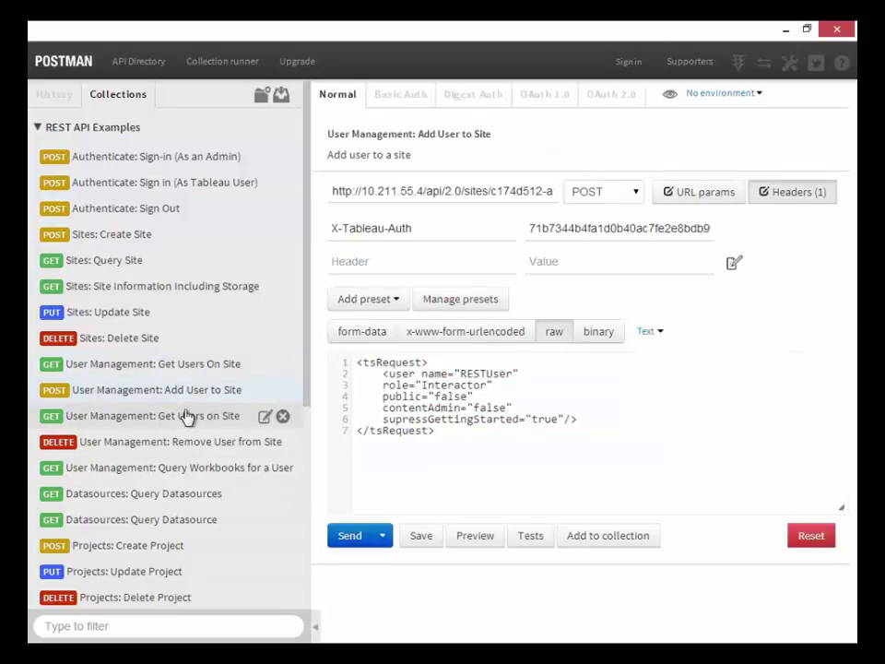
pyautogui.hotkey('alt', 'Tab')
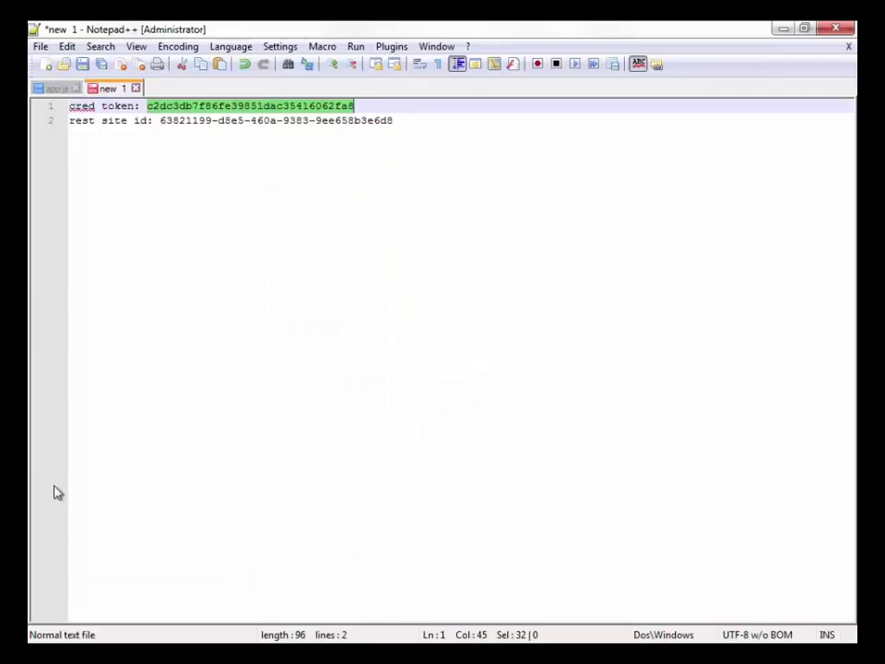
pyautogui.hotkey('alt', 'Tab')
pyautogui.doubleClick(553, 229)
pyautogui.hotkey('ctrl', 'v')
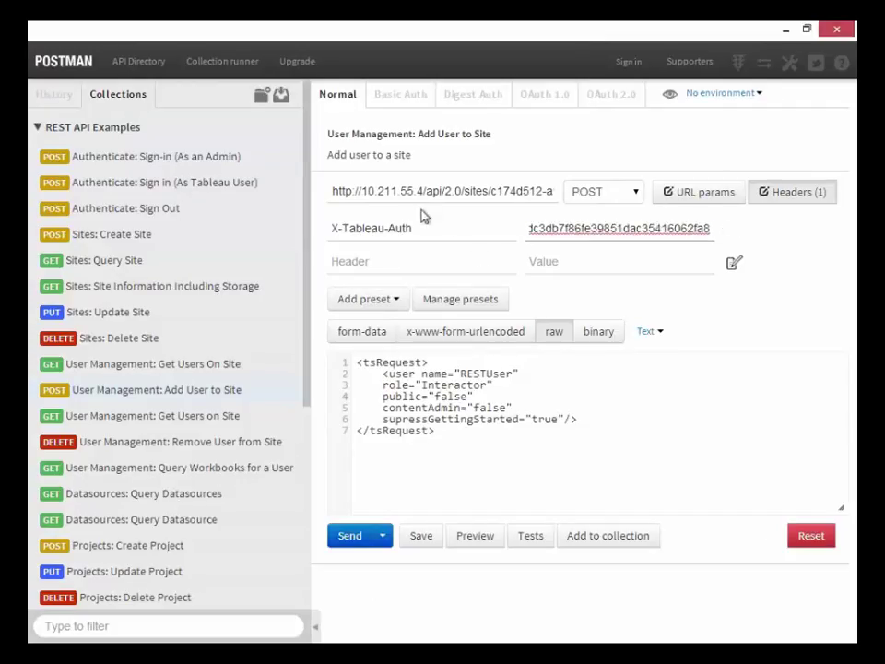
# Change the server address in the Add User to Site request URL to 10.211.55.11
pyautogui.doubleClick(420, 196)
pyautogui.press('Right')
pyautogui.press('BackSpace')
pyautogui.write('11')
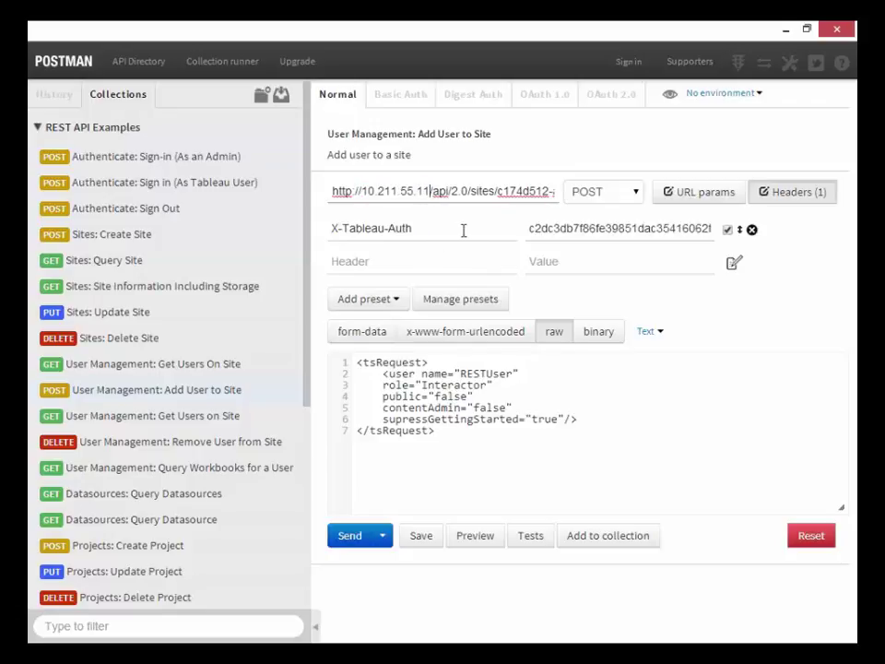
# Replace the site ID in the Add User to Site URL with the rest site id copied from the Notepad++ notes
pyautogui.hotkey('alt', 'Tab')
pyautogui.moveTo(448, 125); pyautogui.dragTo(160, 122)
pyautogui.hotkey('ctrl', 'c')
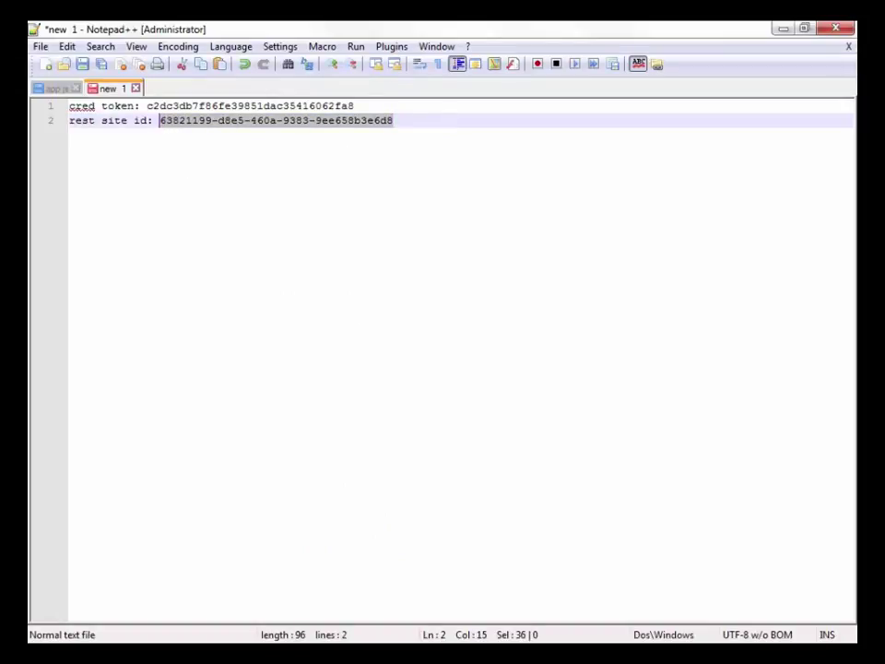
pyautogui.hotkey('alt', 'Tab')
pyautogui.moveTo(498, 191); pyautogui.dragTo(529, 192)
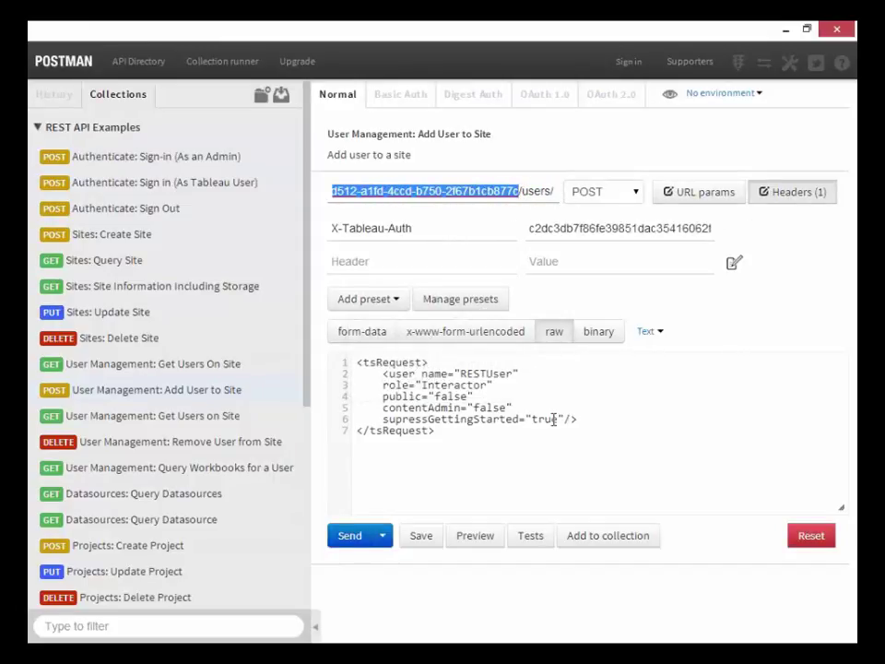
pyautogui.hotkey('ctrl', 'v')
# Set the user name in the XML request body to VideoUser, send the request and view the response
pyautogui.click(446, 407)
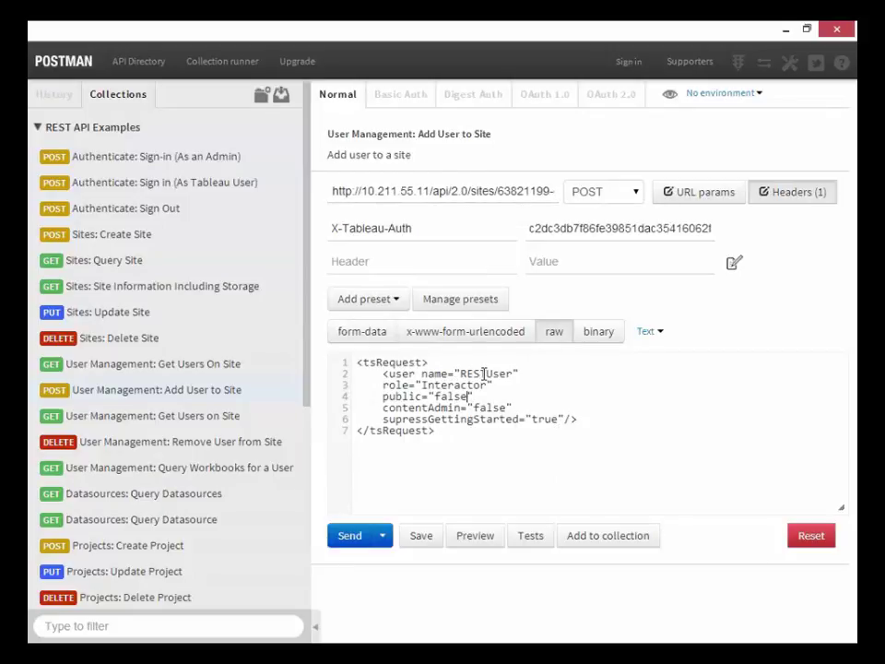
pyautogui.moveTo(514, 374); pyautogui.dragTo(460, 373)
pyautogui.write('VideoUser')
pyautogui.click(349, 534)
pyautogui.scroll(-5, 695, 579)
pyautogui.scroll(1, 706, 553)
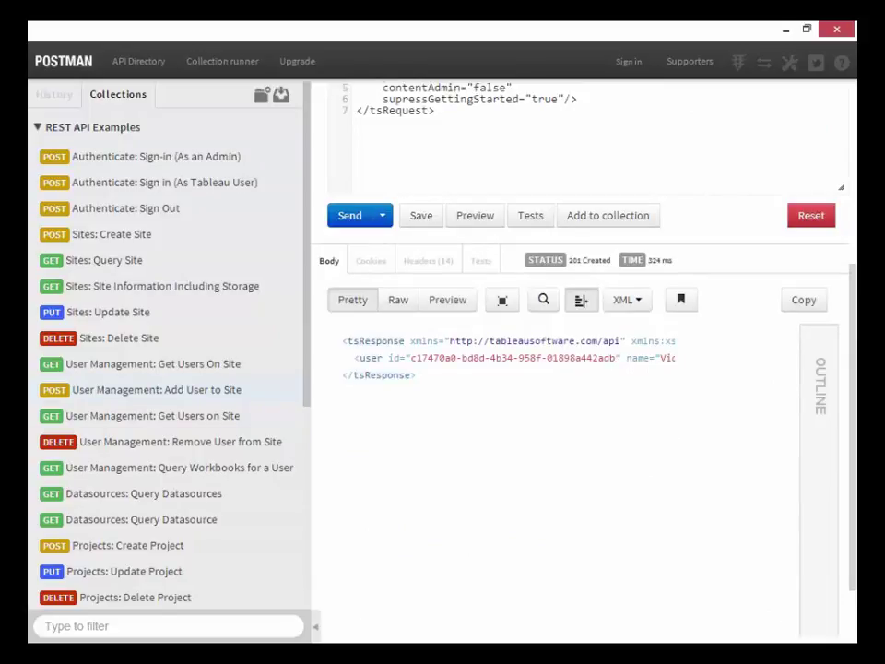
# Switch to Chrome, refresh Tableau Server's Site Users page and switch it to the rest site to check its user list
pyautogui.hotkey('alt', 'Tab')
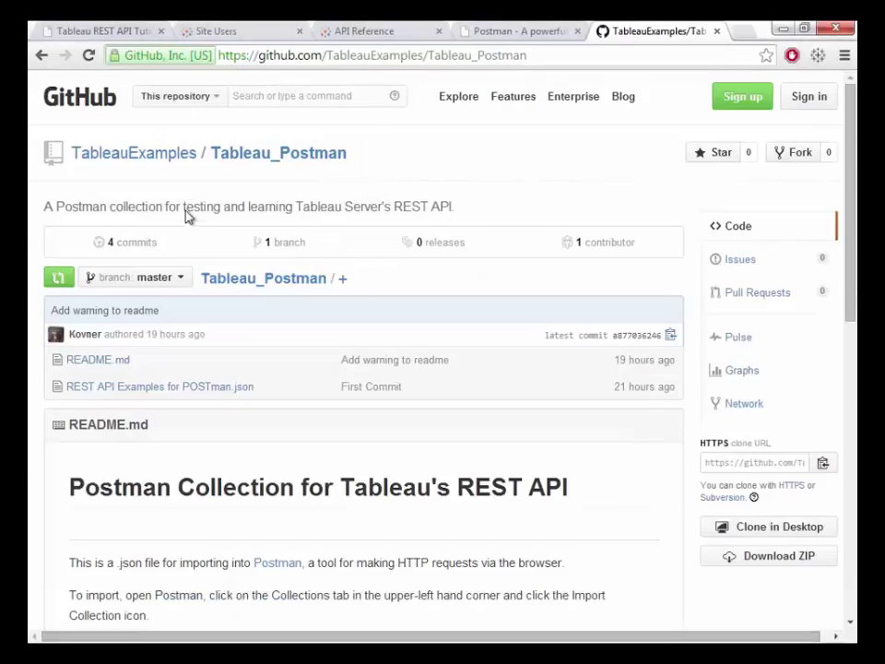
pyautogui.click(214, 27)
pyautogui.click(89, 62)
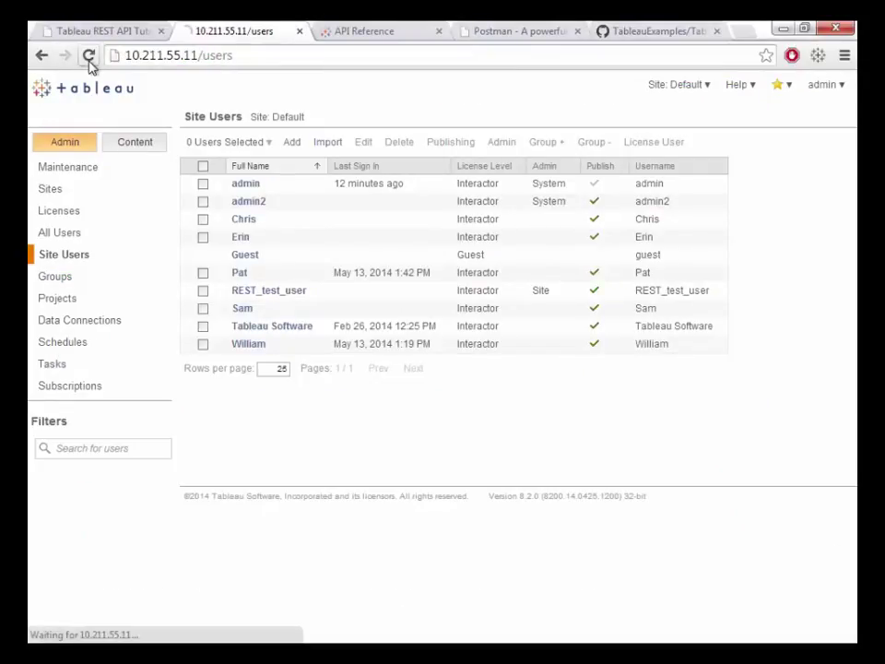
pyautogui.click(678, 84)
pyautogui.click(657, 131)
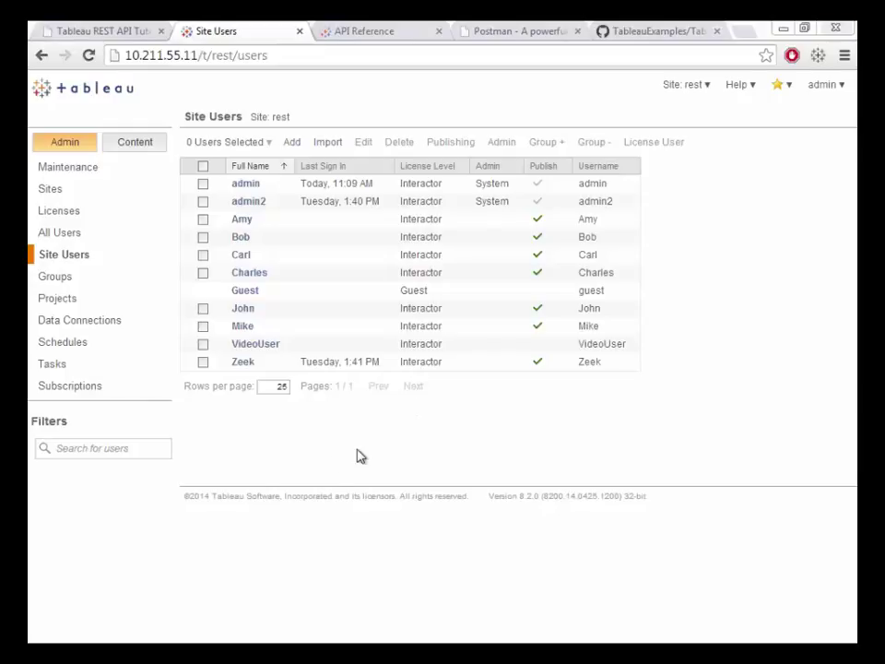
# Bring up the Tableau Server REST API Tutorial Example page and reload it from 10.211.55.21:8001
pyautogui.click(77, 33)
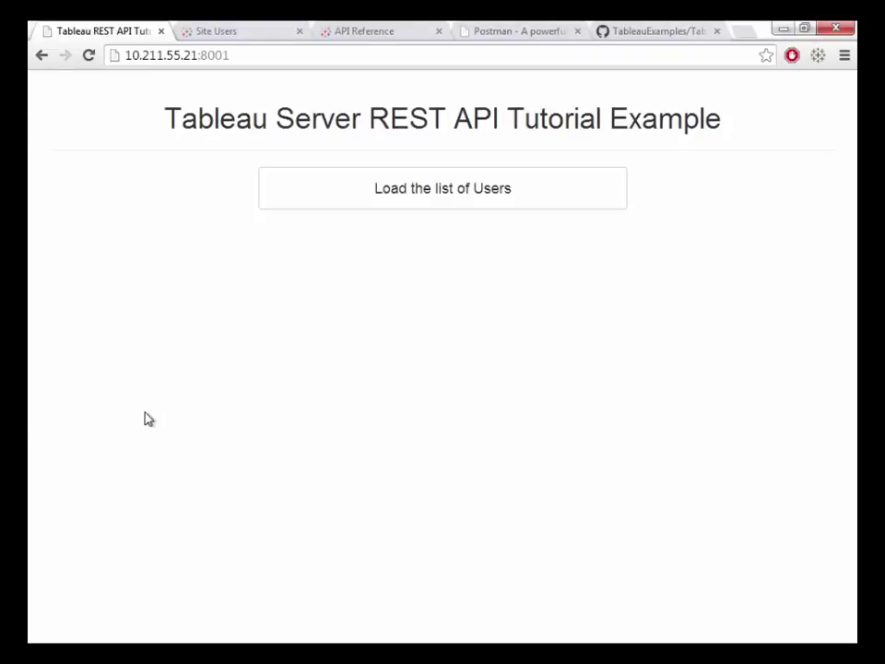
pyautogui.click(247, 53)
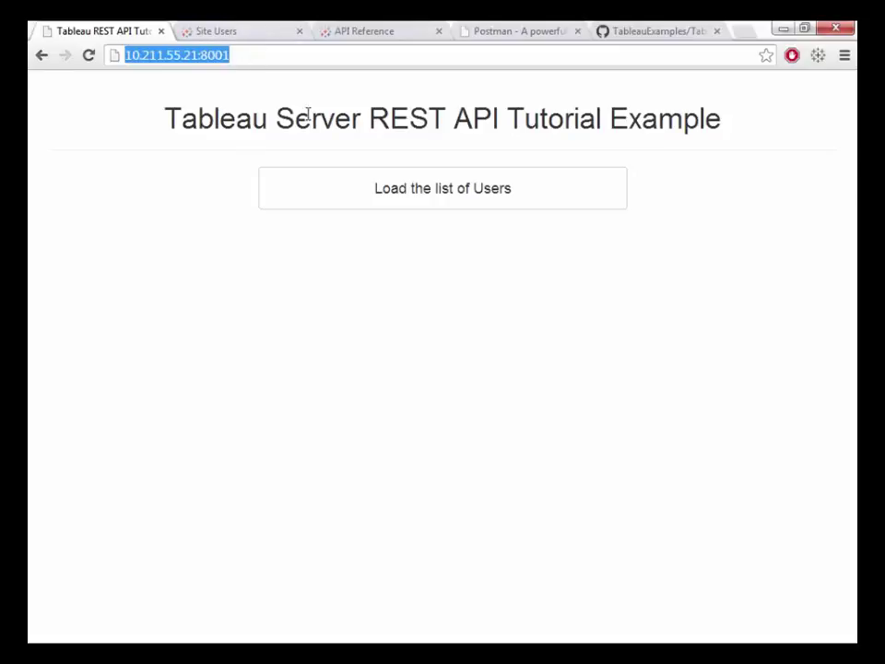
pyautogui.press('Return')
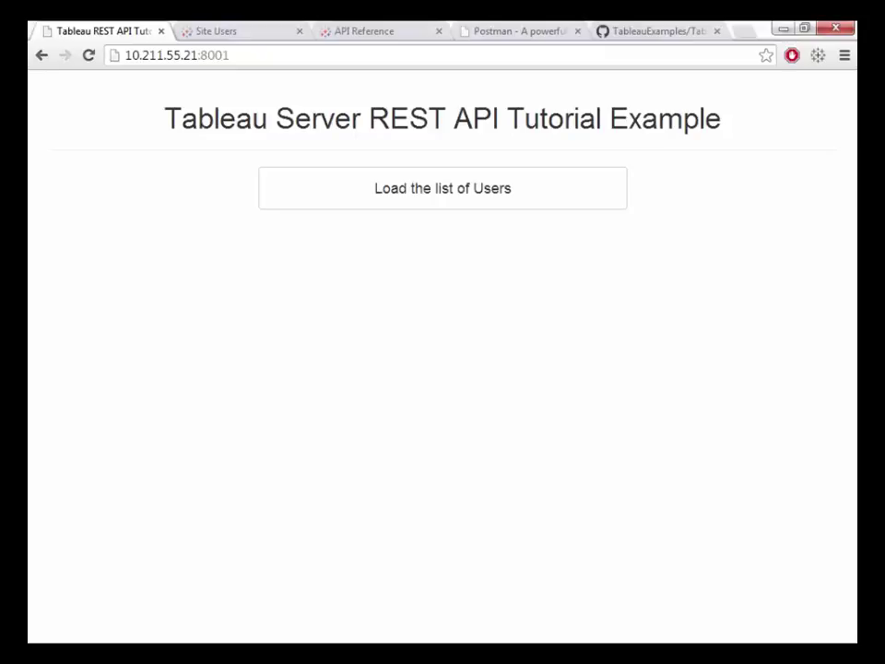
# Open app.js in Notepad++ and examine its server settings, the '/' route and the REST API sign-in code
pyautogui.hotkey('alt', 'Tab')
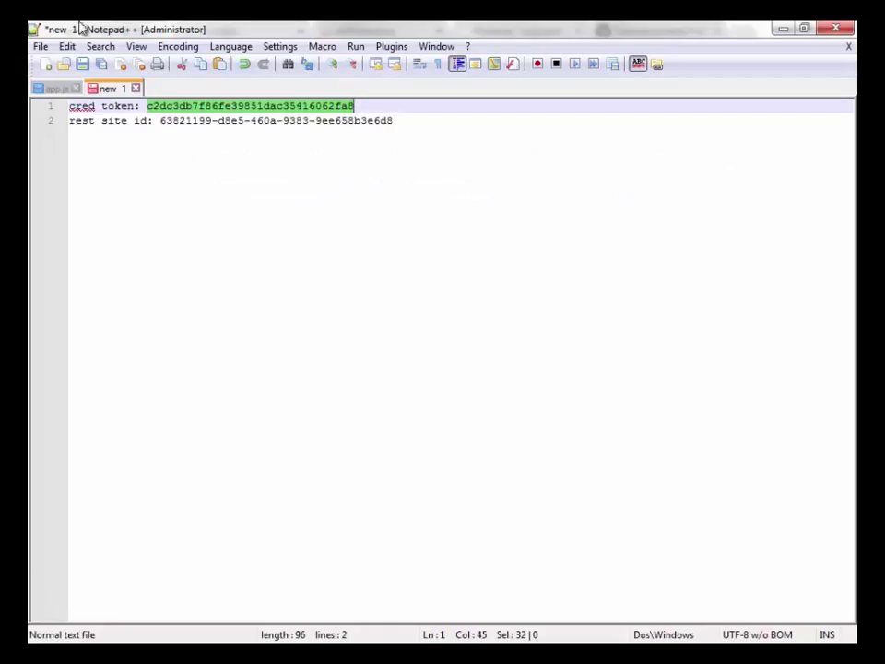
pyautogui.click(55, 87)
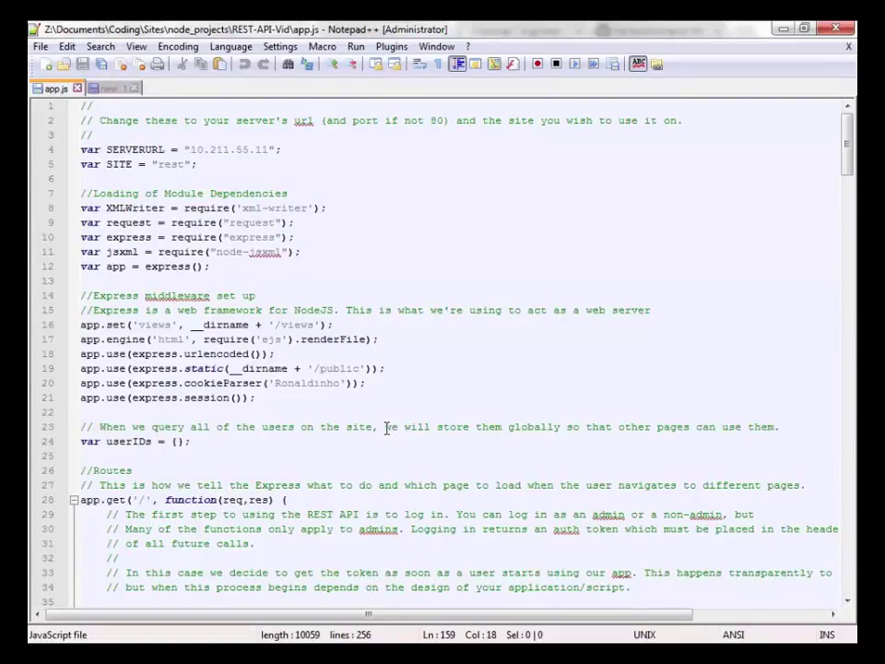
pyautogui.scroll(-4, 386, 427)
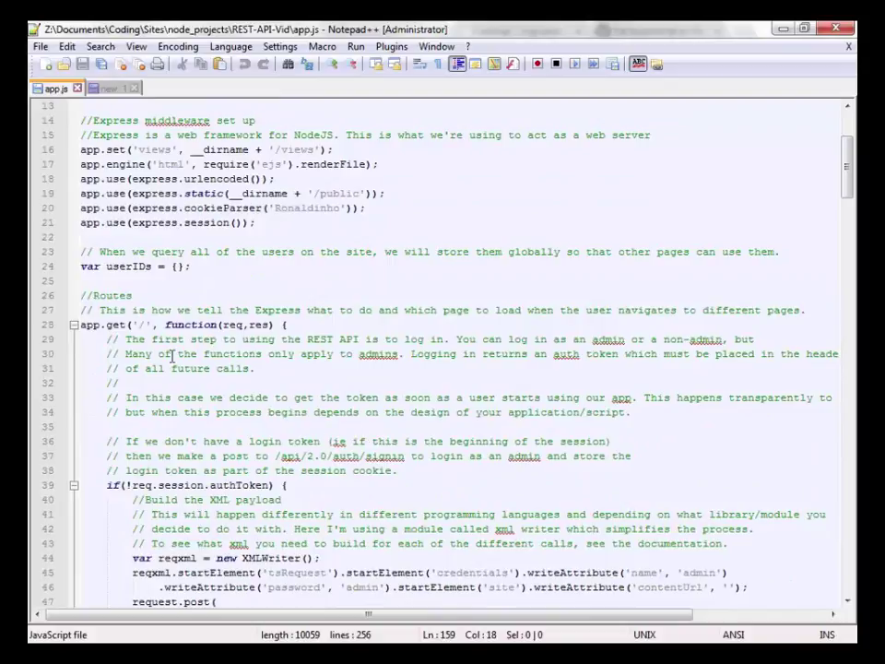
pyautogui.moveTo(150, 324); pyautogui.dragTo(132, 325)
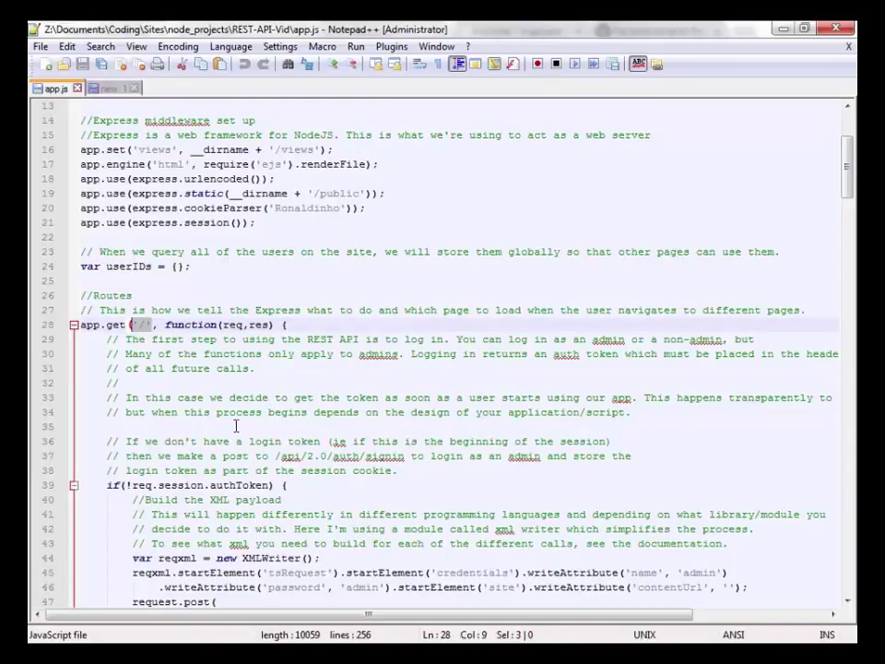
pyautogui.scroll(-1, 397, 445)
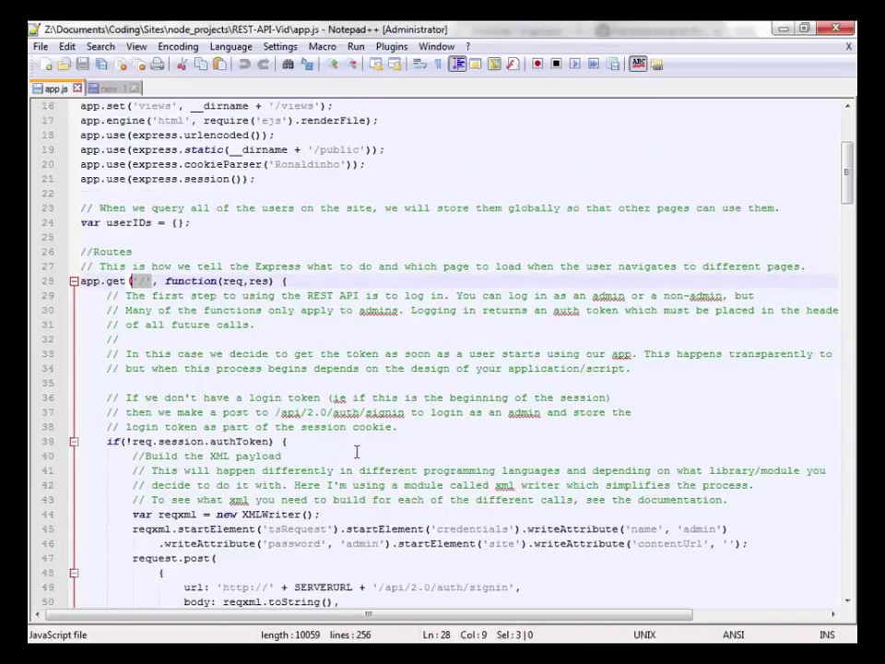
pyautogui.scroll(-3, 332, 454)
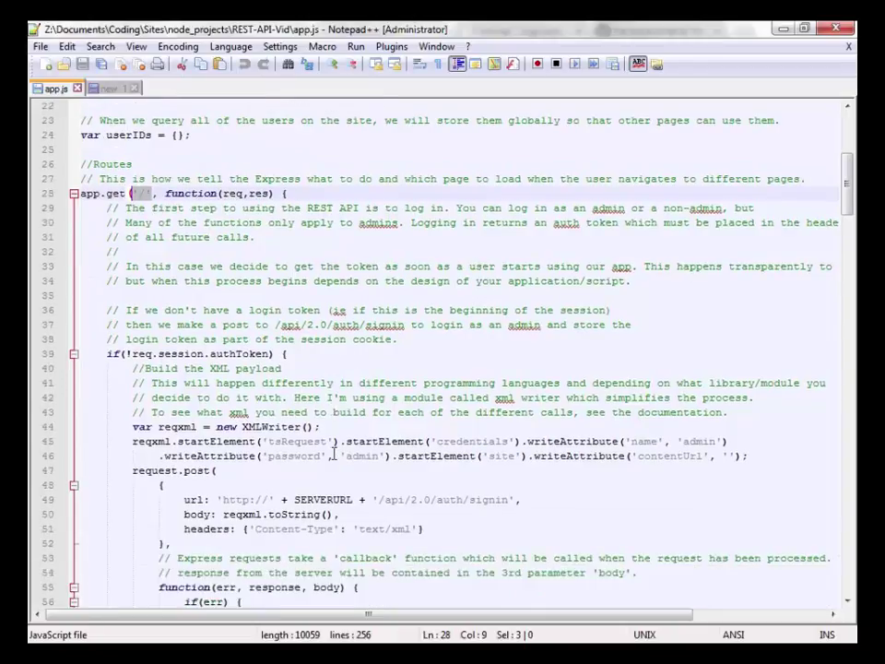